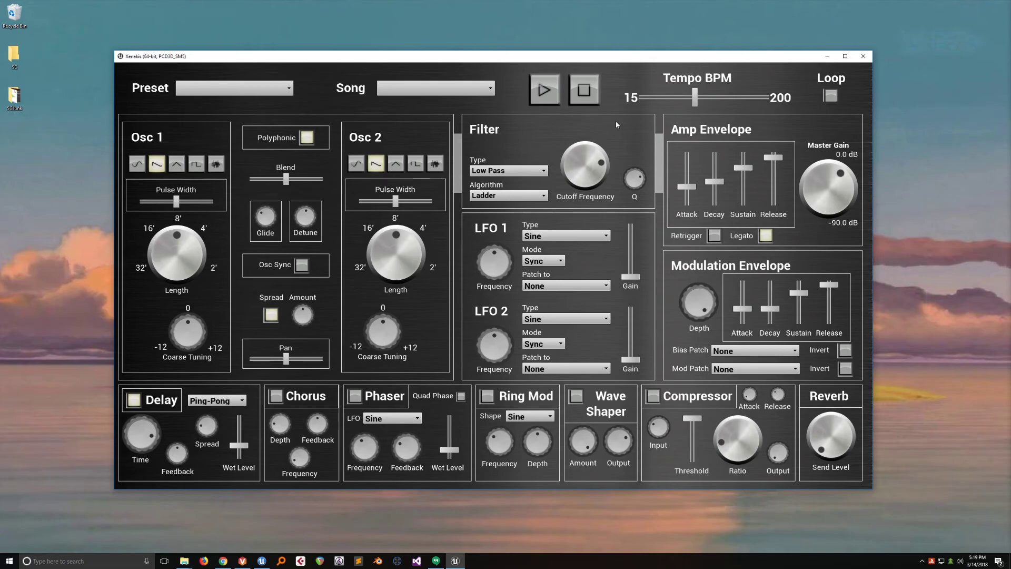
Lower the Delay's wet level to minimum, adjust its time and switch the Delay off, and shorten the amp envelope's release.
{"action": "left_click_drag", "start_coordinate": [244, 448], "coordinate": [245, 462]}
{"action": "left_click_drag", "start_coordinate": [150, 424], "coordinate": [142, 460]}
{"action": "left_click", "coordinate": [136, 401]}
{"action": "left_click_drag", "start_coordinate": [777, 167], "coordinate": [775, 180]}
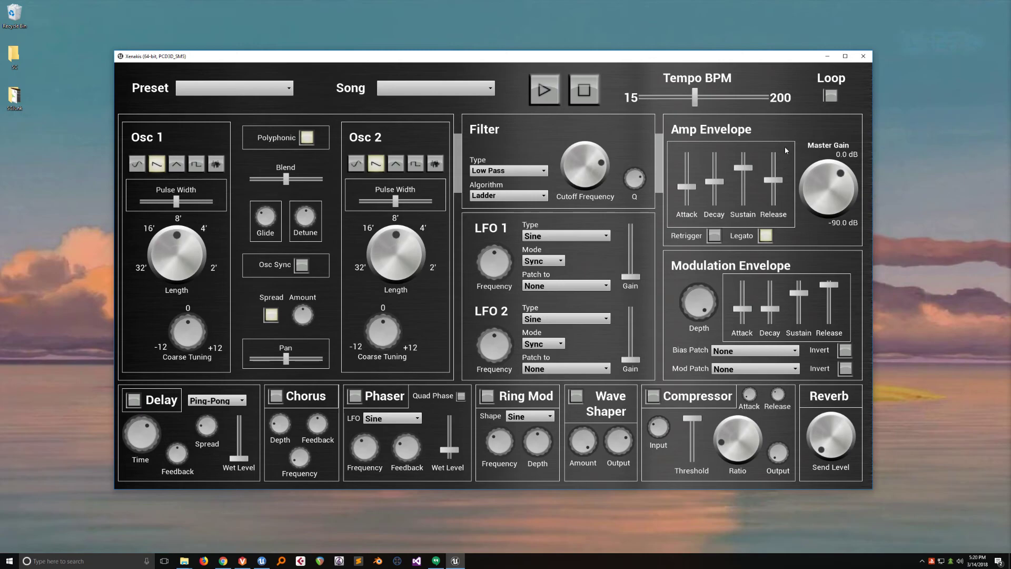
Set Osc 2 to a square wave and Osc 1 to a sine wave with a 16' length.
{"action": "left_click", "coordinate": [415, 168]}
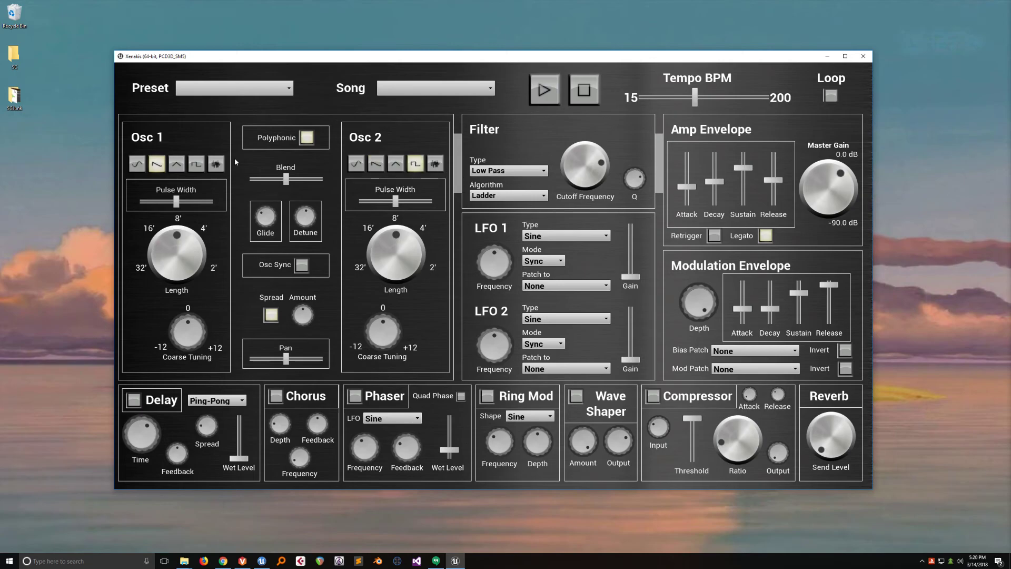
{"action": "left_click", "coordinate": [137, 166]}
{"action": "left_click_drag", "start_coordinate": [172, 258], "coordinate": [172, 262]}
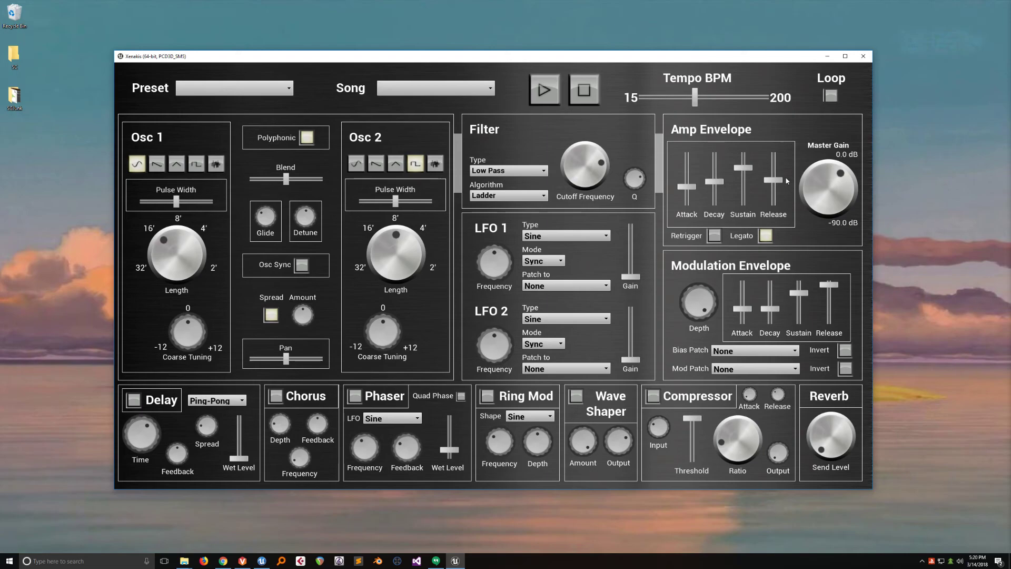
Lengthen the amp envelope's release, shorten its decay and adjust the filter's cutoff frequency.
{"action": "left_click_drag", "start_coordinate": [779, 180], "coordinate": [780, 163]}
{"action": "left_click_drag", "start_coordinate": [714, 181], "coordinate": [718, 189]}
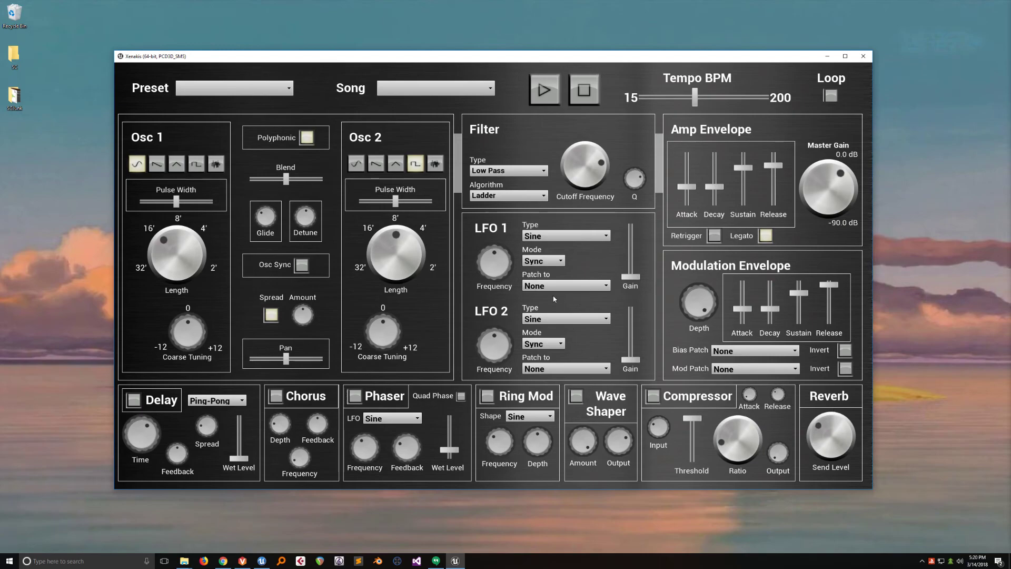
{"action": "left_click_drag", "start_coordinate": [586, 182], "coordinate": [583, 172]}
Select the song Moonlight Sonata Mvt.3 by Beethoven and start playing it.
{"action": "left_click", "coordinate": [476, 88]}
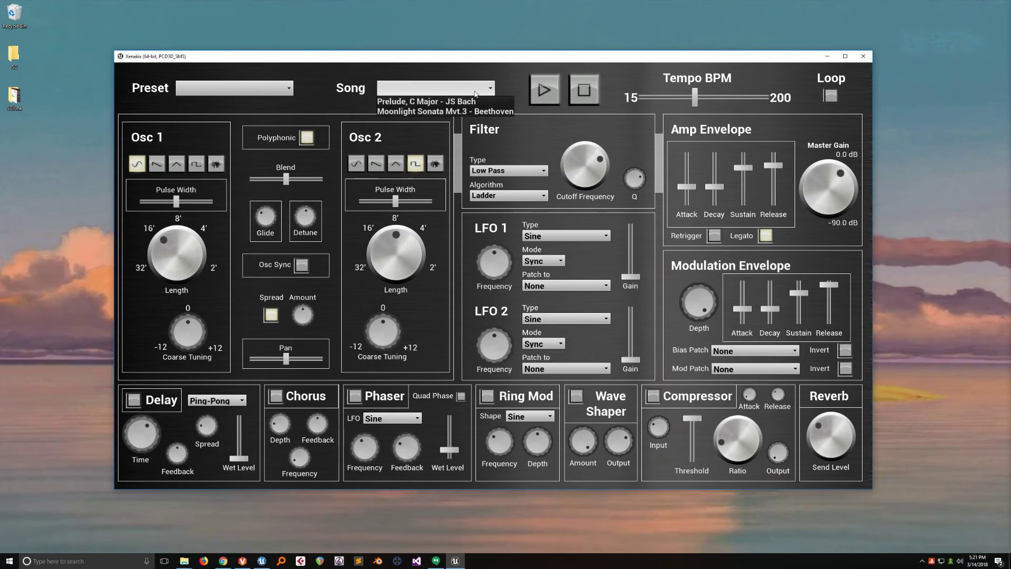
{"action": "left_click", "coordinate": [463, 112]}
{"action": "left_click", "coordinate": [547, 94]}
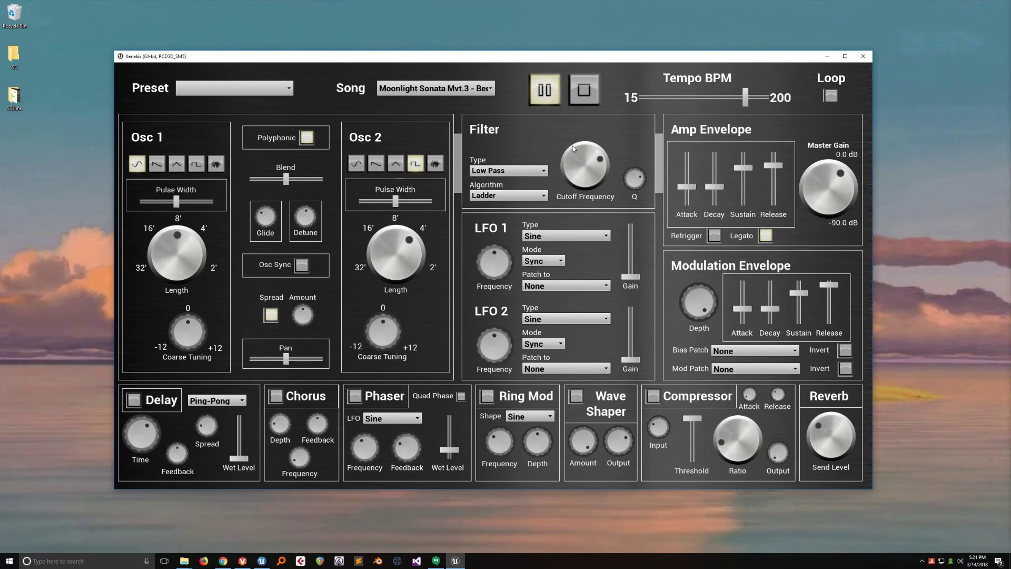
Set the amp envelope's attack to minimum with slightly lower sustain and release, and switch Osc 1 to a saw wave.
{"action": "left_click_drag", "start_coordinate": [687, 186], "coordinate": [718, 195]}
{"action": "left_click_drag", "start_coordinate": [721, 201], "coordinate": [773, 172]}
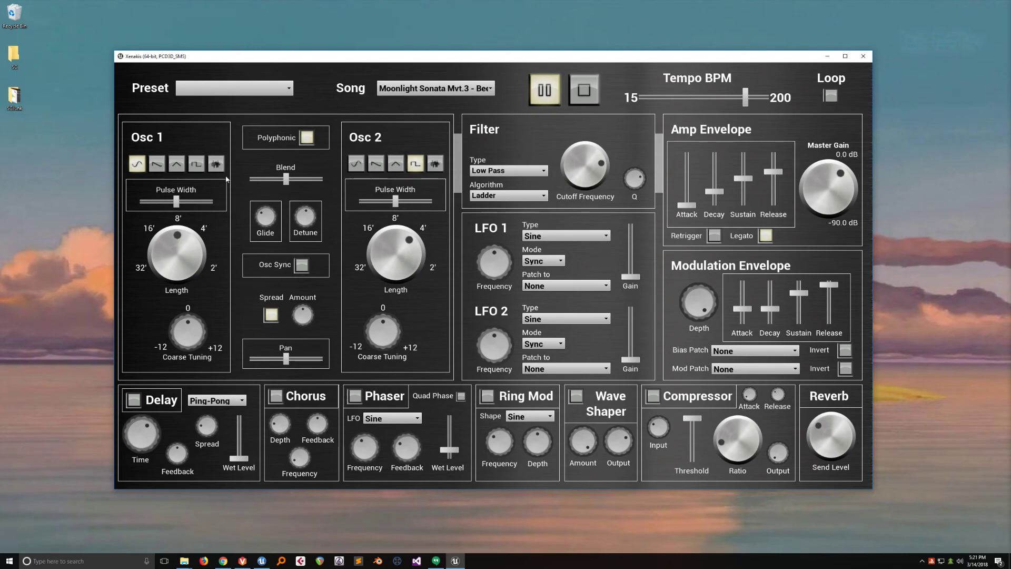
{"action": "left_click", "coordinate": [160, 167]}
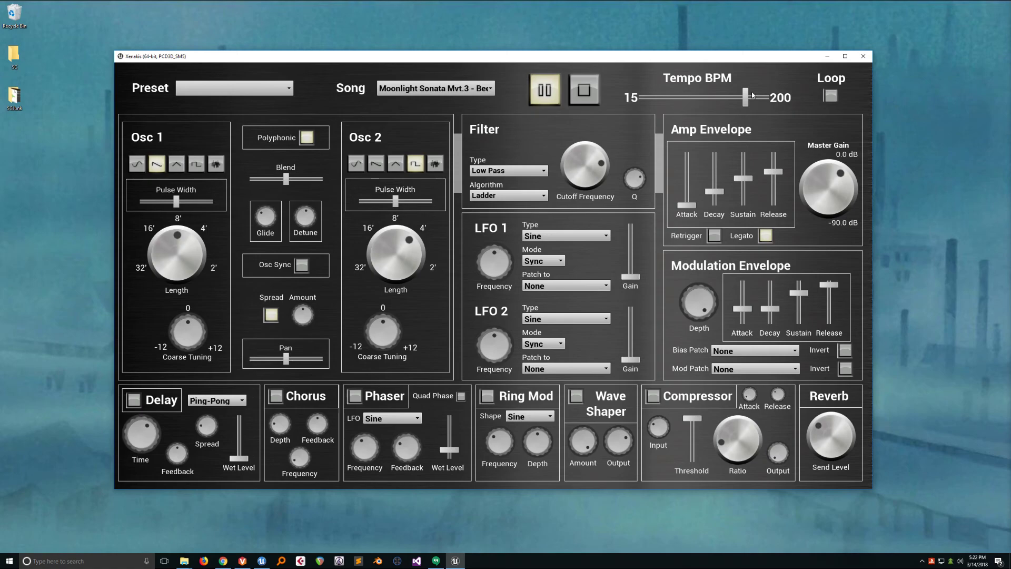
Raise the tempo, and set the low-pass filter's algorithm to State Variable with a lower cutoff frequency.
{"action": "left_click_drag", "start_coordinate": [749, 103], "coordinate": [761, 99]}
{"action": "left_click", "coordinate": [508, 195]}
{"action": "left_click", "coordinate": [498, 213]}
{"action": "left_click_drag", "start_coordinate": [578, 166], "coordinate": [581, 171]}
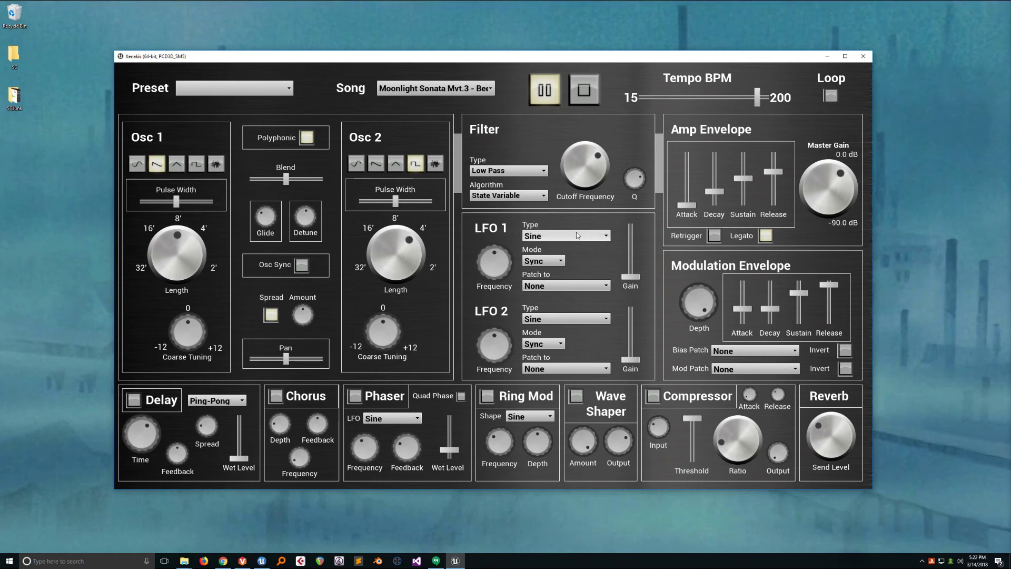
Patch LFO 1 to Filter Frequency as a Down Saw in One Shot mode and raise its gain.
{"action": "left_click", "coordinate": [562, 286]}
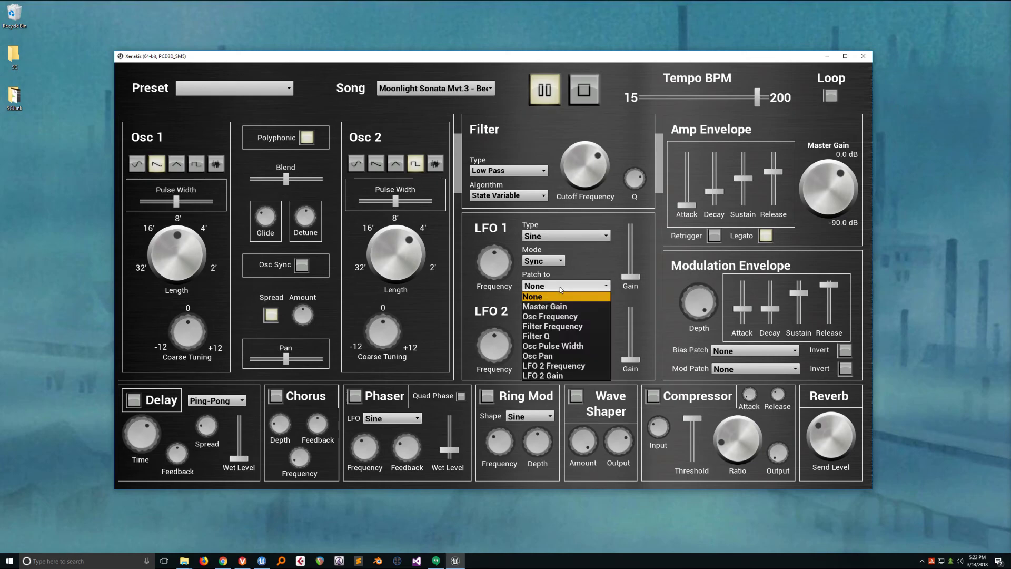
{"action": "left_click", "coordinate": [561, 326]}
{"action": "left_click", "coordinate": [564, 235]}
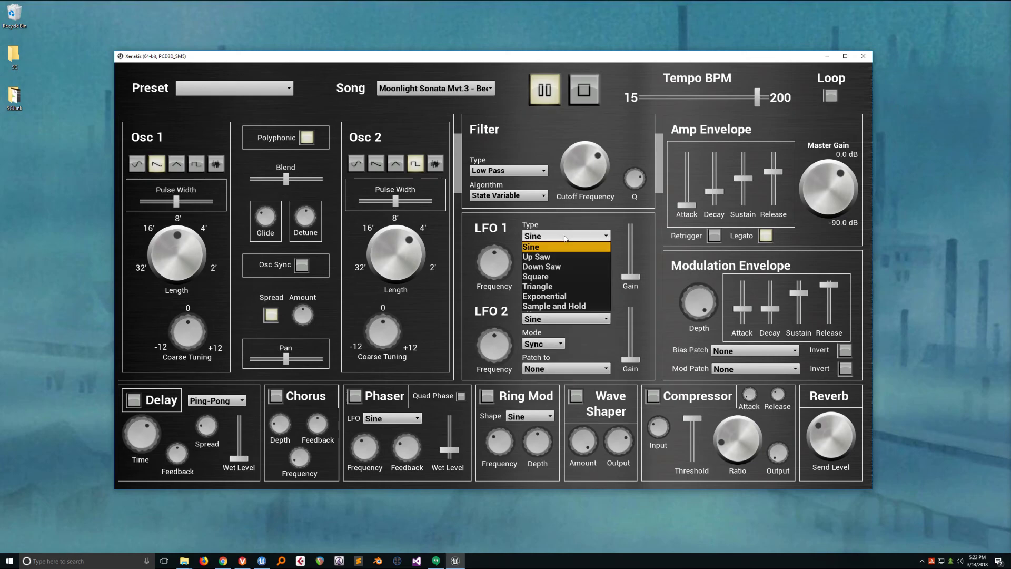
{"action": "left_click", "coordinate": [552, 267]}
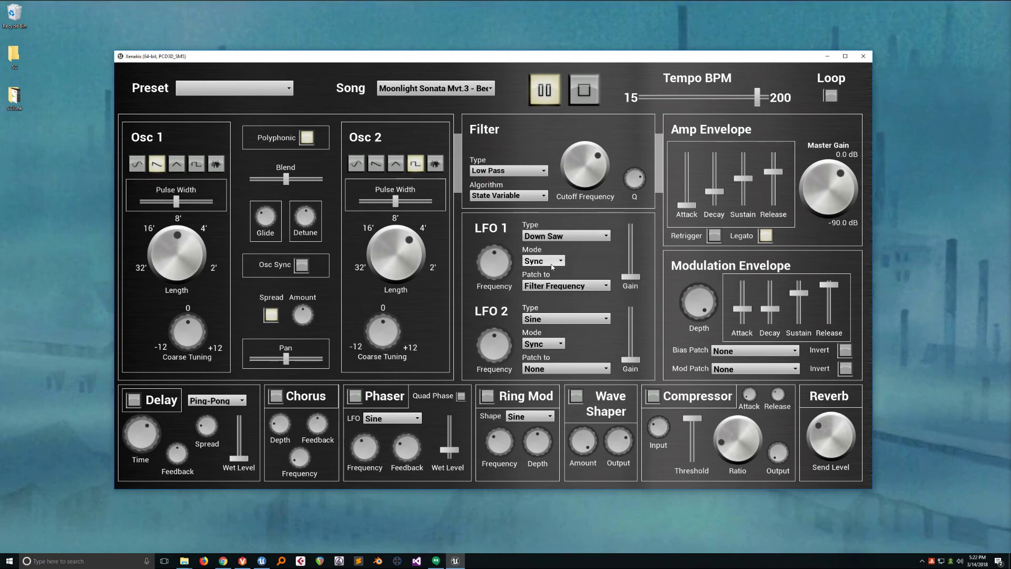
{"action": "left_click", "coordinate": [551, 267]}
{"action": "left_click", "coordinate": [542, 279]}
{"action": "left_click_drag", "start_coordinate": [631, 280], "coordinate": [635, 265]}
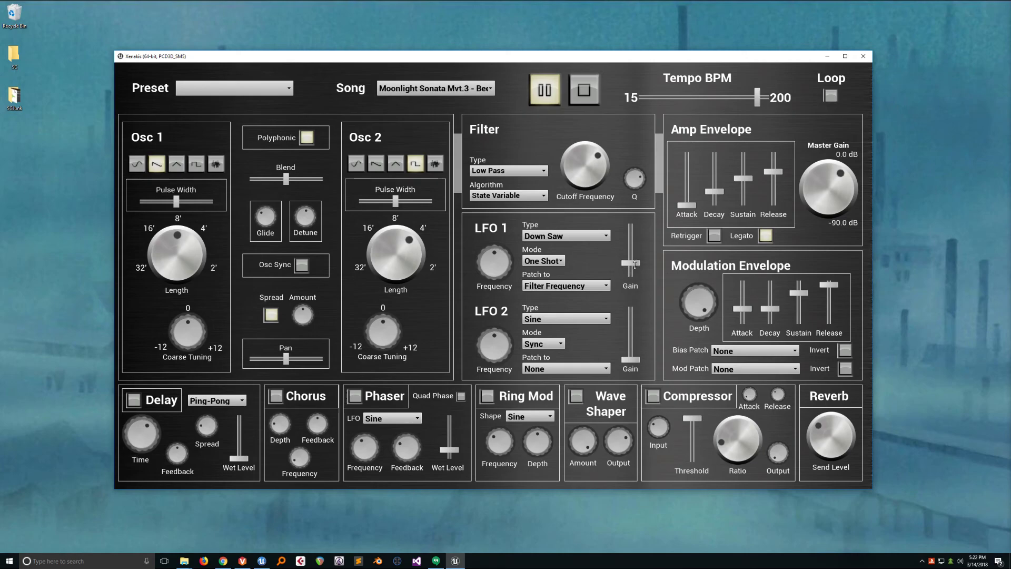
Raise LFO 1's frequency, fine-tune its gain and lower the filter's cutoff frequency.
{"action": "left_click_drag", "start_coordinate": [500, 251], "coordinate": [505, 228]}
{"action": "left_click_drag", "start_coordinate": [509, 220], "coordinate": [505, 229]}
{"action": "mouse_move", "coordinate": [632, 263]}
{"action": "left_mouse_down"}
{"action": "mouse_move", "coordinate": [635, 252]}
{"action": "mouse_move", "coordinate": [636, 263]}
{"action": "left_mouse_up"}
{"action": "left_click_drag", "start_coordinate": [577, 186], "coordinate": [578, 199]}
{"action": "left_click_drag", "start_coordinate": [630, 263], "coordinate": [633, 265]}
Raise the tempo to 200 BPM and enable the Delay with a higher wet level.
{"action": "left_click_drag", "start_coordinate": [758, 104], "coordinate": [769, 102]}
{"action": "left_click", "coordinate": [135, 405]}
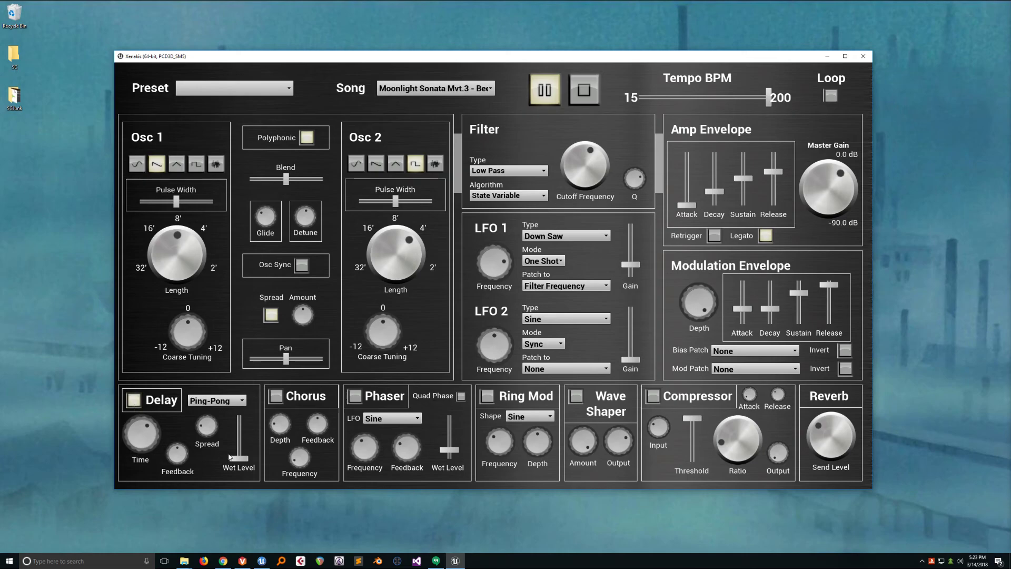
{"action": "left_click_drag", "start_coordinate": [244, 461], "coordinate": [245, 448]}
{"action": "left_click_drag", "start_coordinate": [239, 447], "coordinate": [239, 449]}
{"action": "left_click_drag", "start_coordinate": [245, 451], "coordinate": [251, 446]}
Enable the Phaser and raise its wet level slightly.
{"action": "left_click", "coordinate": [356, 397]}
{"action": "left_click_drag", "start_coordinate": [450, 450], "coordinate": [453, 440]}
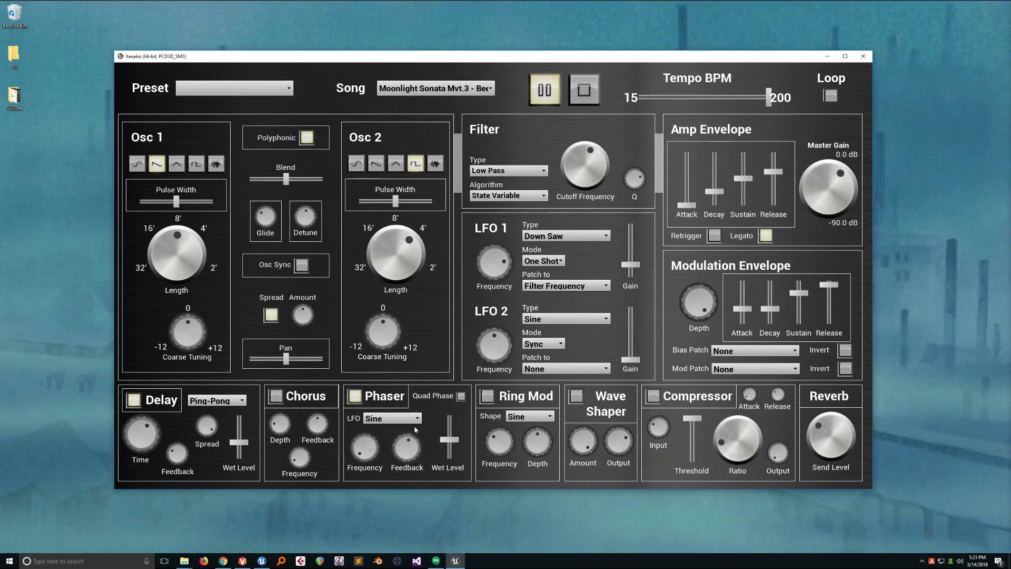
{"action": "left_click_drag", "start_coordinate": [449, 439], "coordinate": [449, 445]}
Adjust the Reverb send level and the oscillator detune, and enable the Compressor.
{"action": "left_click_drag", "start_coordinate": [819, 445], "coordinate": [827, 454]}
{"action": "left_click", "coordinate": [653, 397]}
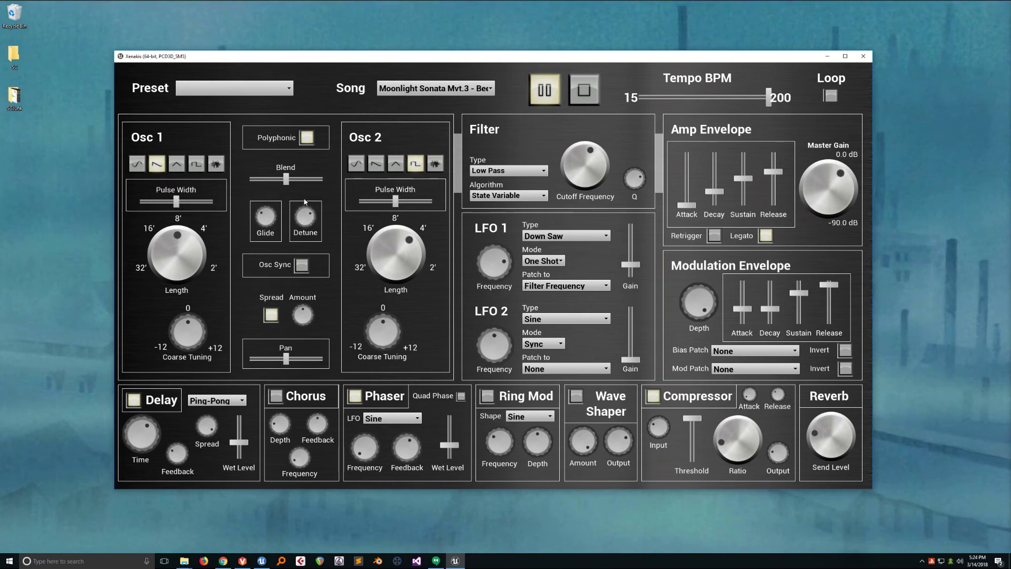
{"action": "left_click_drag", "start_coordinate": [304, 201], "coordinate": [305, 219]}
Raise the amp envelope's sustain and attack slightly and lower the filter's cutoff frequency.
{"action": "left_click_drag", "start_coordinate": [743, 178], "coordinate": [746, 174]}
{"action": "mouse_move", "coordinate": [691, 208]}
{"action": "left_mouse_down"}
{"action": "mouse_move", "coordinate": [695, 177]}
{"action": "mouse_move", "coordinate": [695, 202]}
{"action": "left_mouse_up"}
{"action": "left_click_drag", "start_coordinate": [585, 179], "coordinate": [584, 197]}
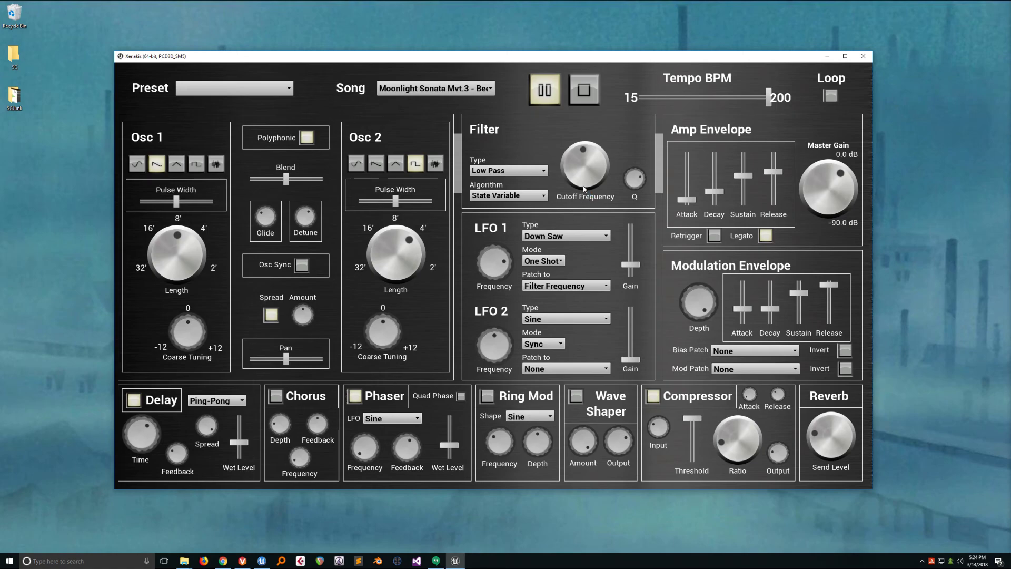
Raise the Delay's wet level, and set the amp envelope to minimum attack with decay, sustain and release at about mid level.
{"action": "left_click_drag", "start_coordinate": [234, 443], "coordinate": [239, 435]}
{"action": "left_click_drag", "start_coordinate": [239, 436], "coordinate": [239, 431]}
{"action": "left_click_drag", "start_coordinate": [687, 200], "coordinate": [688, 212]}
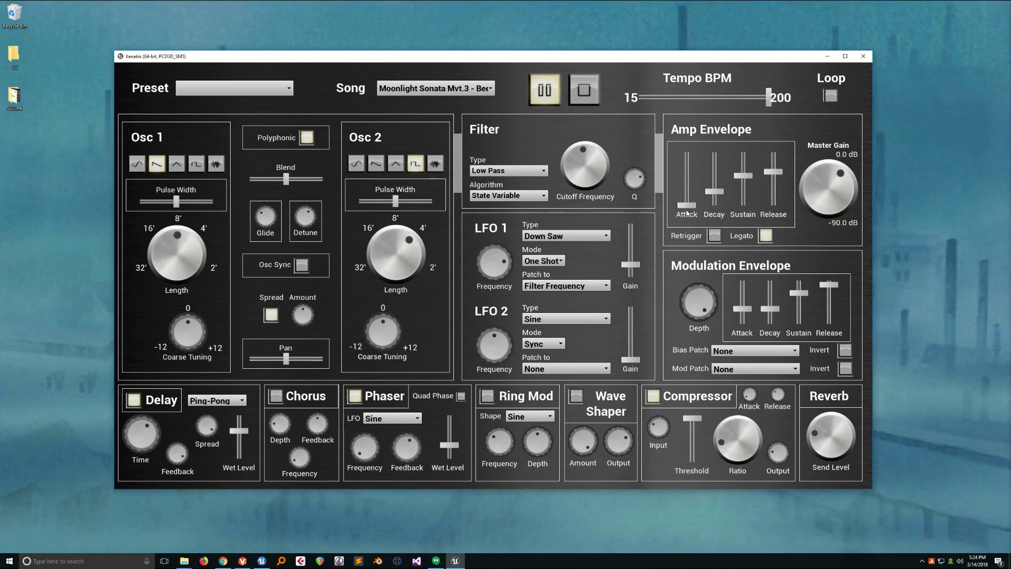
{"action": "left_click_drag", "start_coordinate": [742, 176], "coordinate": [771, 184]}
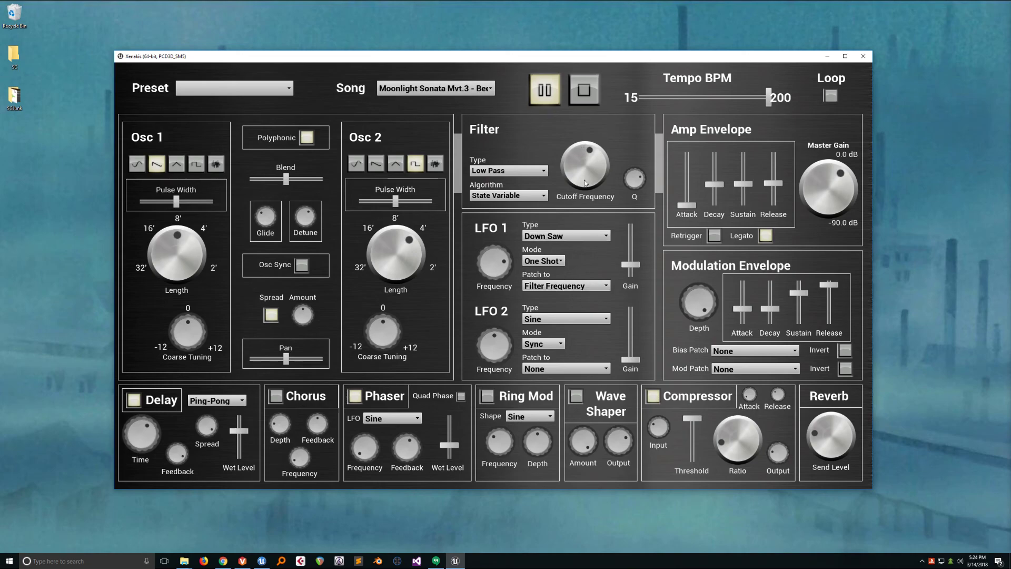
Lower the Delay's wet level, set Osc 2's length to 2' and switch Osc 1 to a square wave.
{"action": "left_click_drag", "start_coordinate": [241, 432], "coordinate": [245, 452]}
{"action": "left_click_drag", "start_coordinate": [391, 261], "coordinate": [412, 242]}
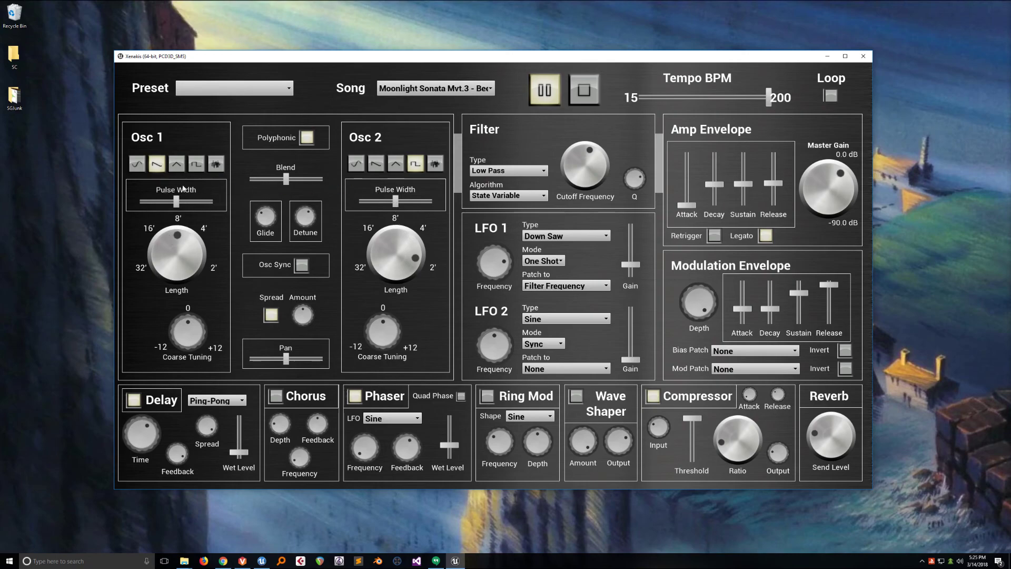
{"action": "left_click", "coordinate": [196, 164]}
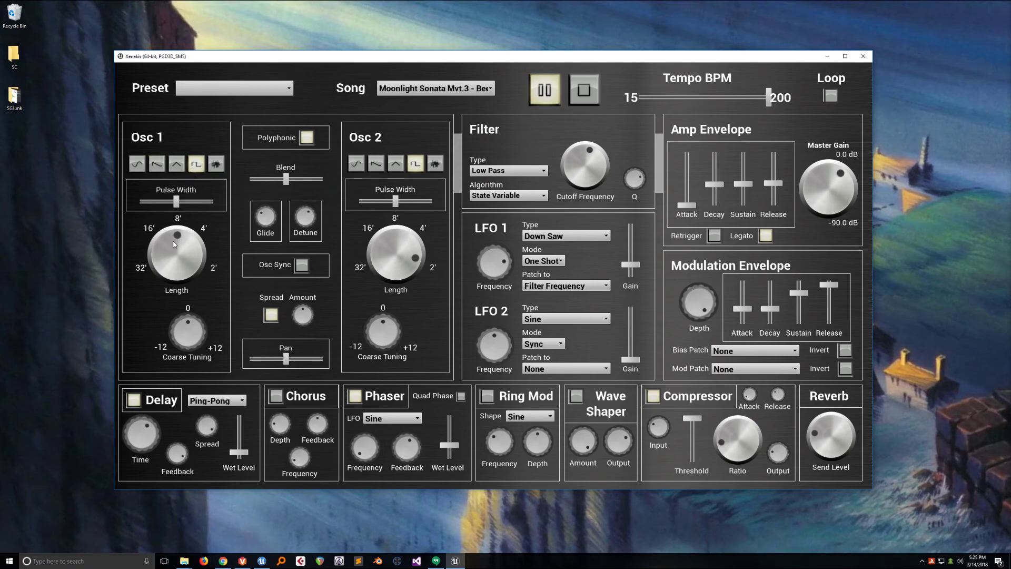
Turn off the oscillator Spread and raise the filter's cutoff frequency.
{"action": "left_click", "coordinate": [270, 315]}
{"action": "mouse_move", "coordinate": [576, 173]}
{"action": "left_mouse_down"}
{"action": "mouse_move", "coordinate": [575, 189]}
{"action": "mouse_move", "coordinate": [580, 154]}
{"action": "left_mouse_up"}
Try the Ring Mod with an adjusted depth and the Wave Shaper with an adjusted output, and switch both effects off.
{"action": "left_click", "coordinate": [488, 398]}
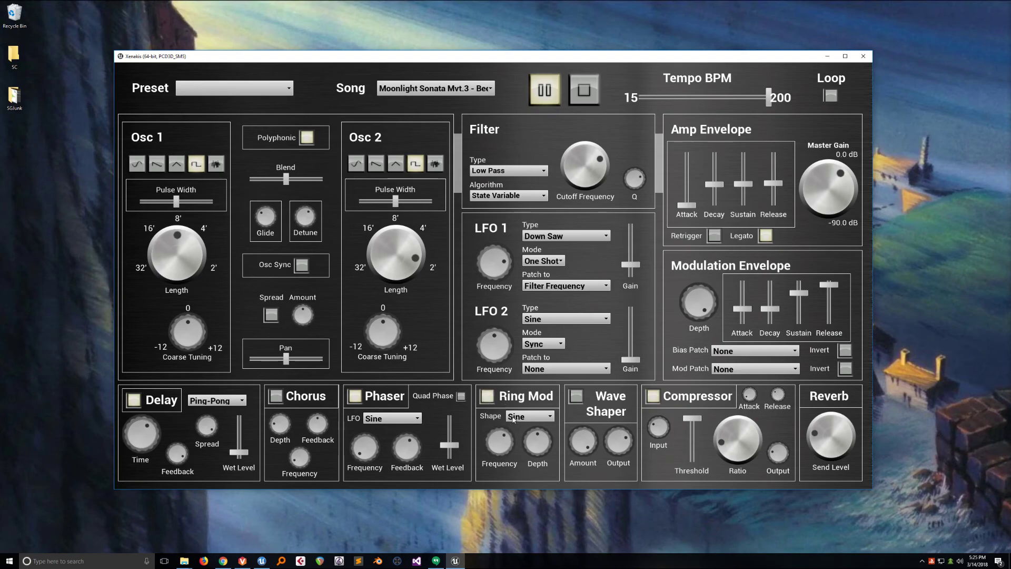
{"action": "left_click_drag", "start_coordinate": [537, 438], "coordinate": [534, 442]}
{"action": "left_click", "coordinate": [577, 398]}
{"action": "left_click_drag", "start_coordinate": [616, 444], "coordinate": [622, 432]}
{"action": "left_click", "coordinate": [577, 398]}
{"action": "left_click", "coordinate": [489, 399]}
Switch off the Phaser, and set Osc 2 to a triangle wave with its length turned down.
{"action": "left_click", "coordinate": [355, 396]}
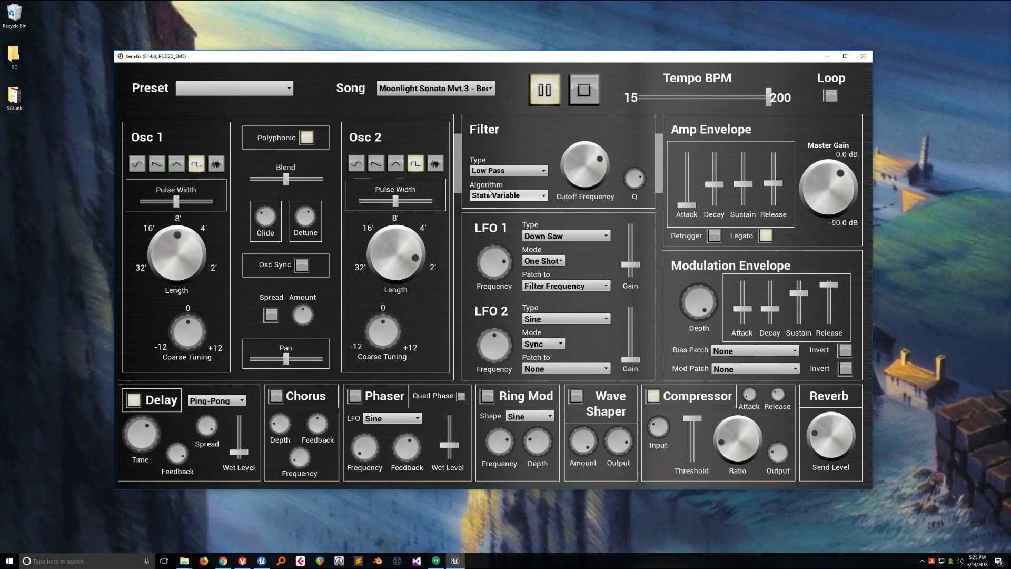
{"action": "left_click", "coordinate": [398, 167]}
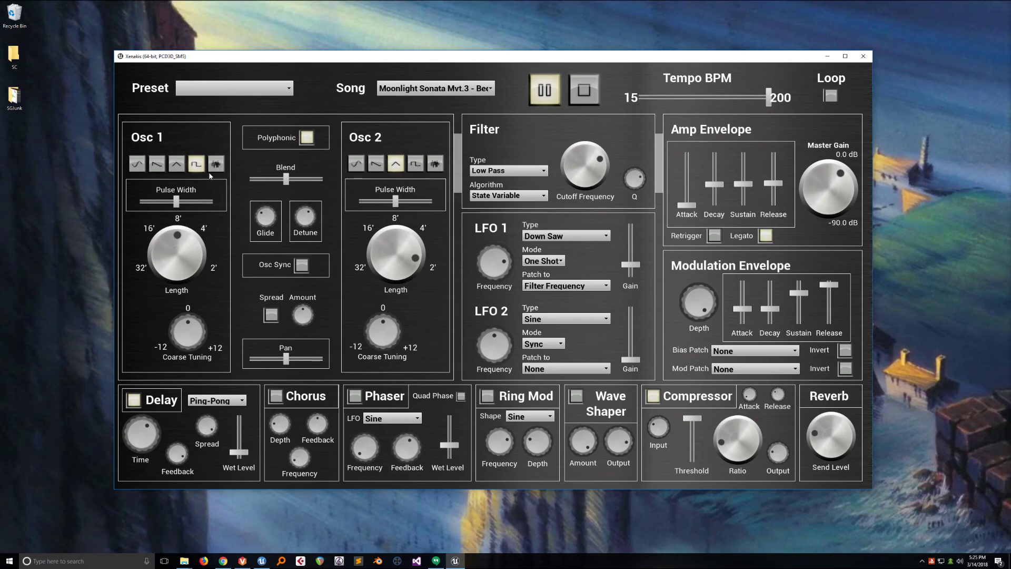
{"action": "left_click_drag", "start_coordinate": [411, 258], "coordinate": [411, 305]}
Lower LFO 1's gain slightly, and patch LFO 2 to Osc Frequency as a Square wave with raised gain.
{"action": "left_click_drag", "start_coordinate": [640, 256], "coordinate": [641, 268]}
{"action": "left_click", "coordinate": [558, 319]}
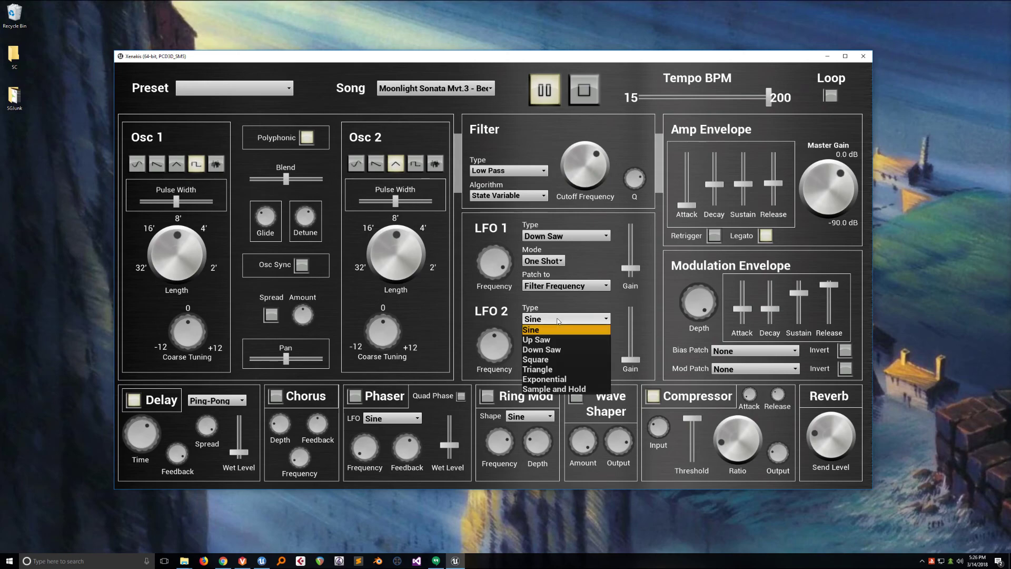
{"action": "left_click", "coordinate": [550, 360]}
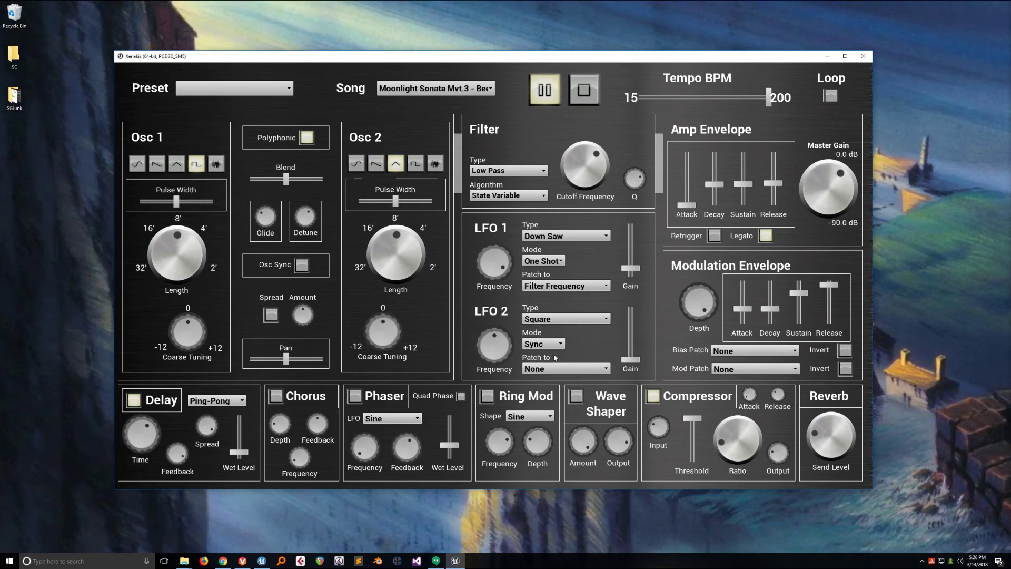
{"action": "left_click", "coordinate": [558, 370]}
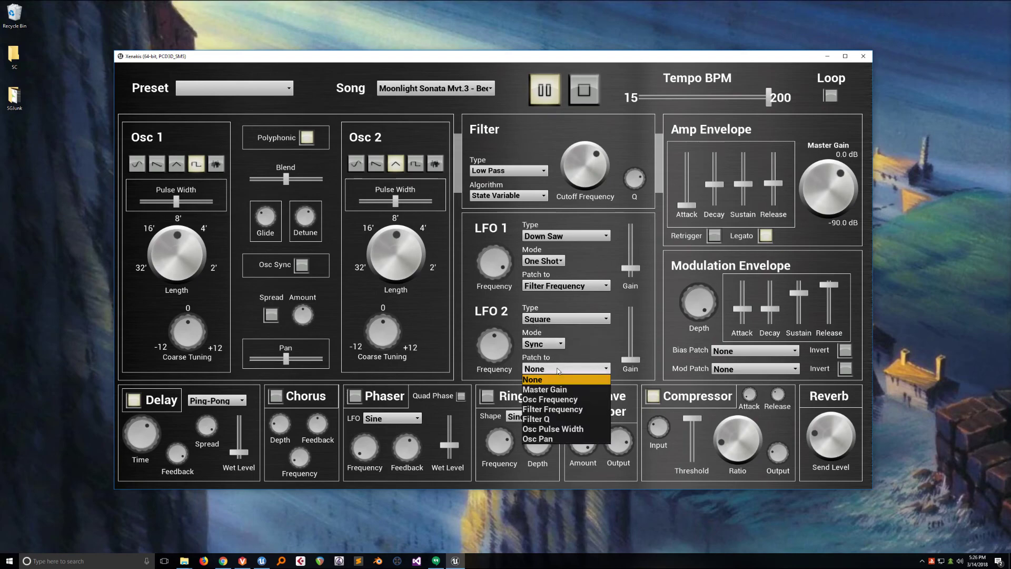
{"action": "left_click", "coordinate": [550, 399]}
{"action": "left_click_drag", "start_coordinate": [631, 360], "coordinate": [643, 342]}
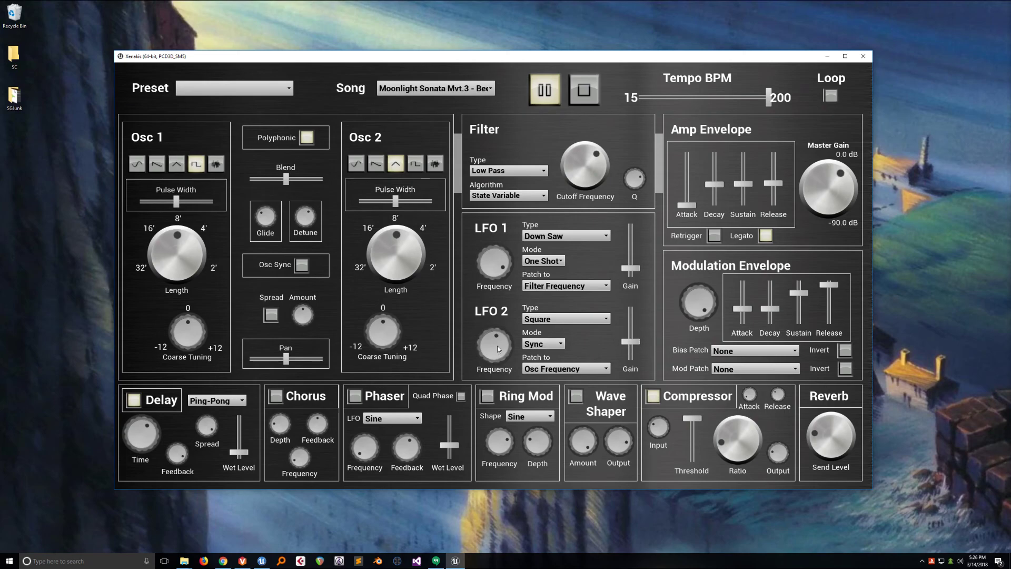
Raise LFO 2's frequency and set its type to Triangle.
{"action": "left_click_drag", "start_coordinate": [501, 333], "coordinate": [505, 329]}
{"action": "left_click", "coordinate": [547, 319]}
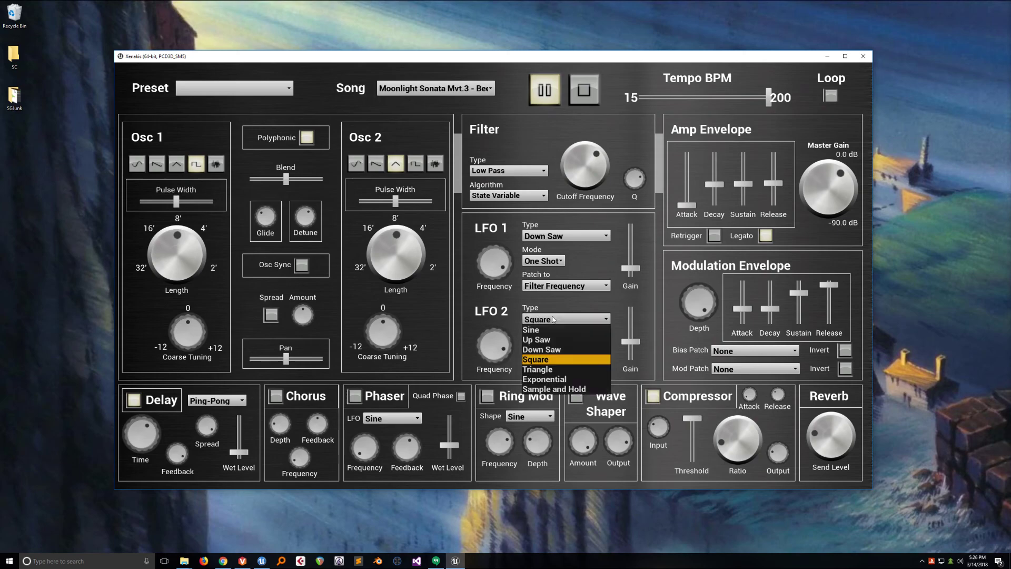
{"action": "left_click", "coordinate": [548, 370]}
{"action": "left_click_drag", "start_coordinate": [507, 349], "coordinate": [508, 345]}
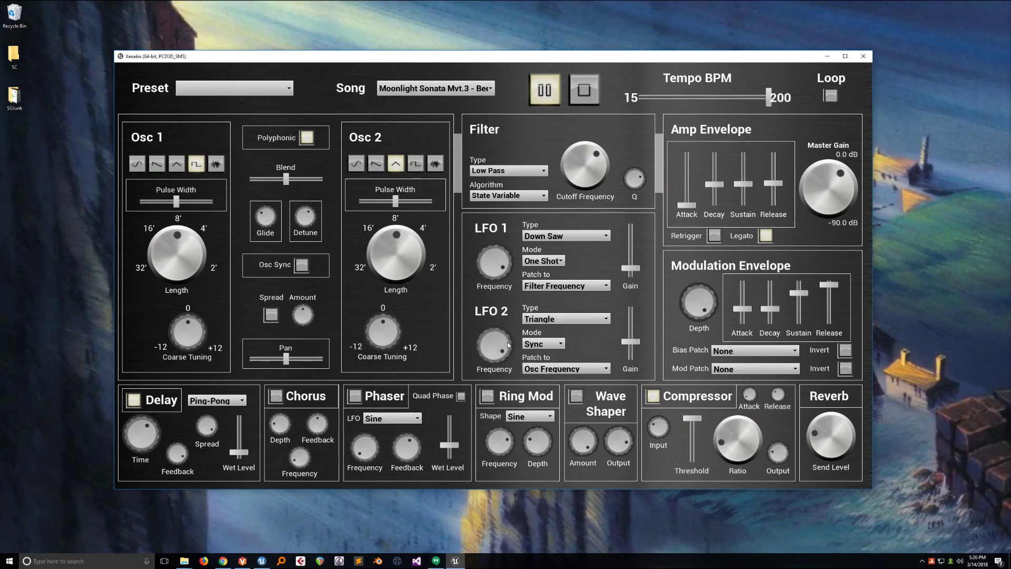
Lower LFO 2's gain and set its mode to One Shot.
{"action": "left_click_drag", "start_coordinate": [631, 341], "coordinate": [630, 357]}
{"action": "left_click", "coordinate": [552, 346]}
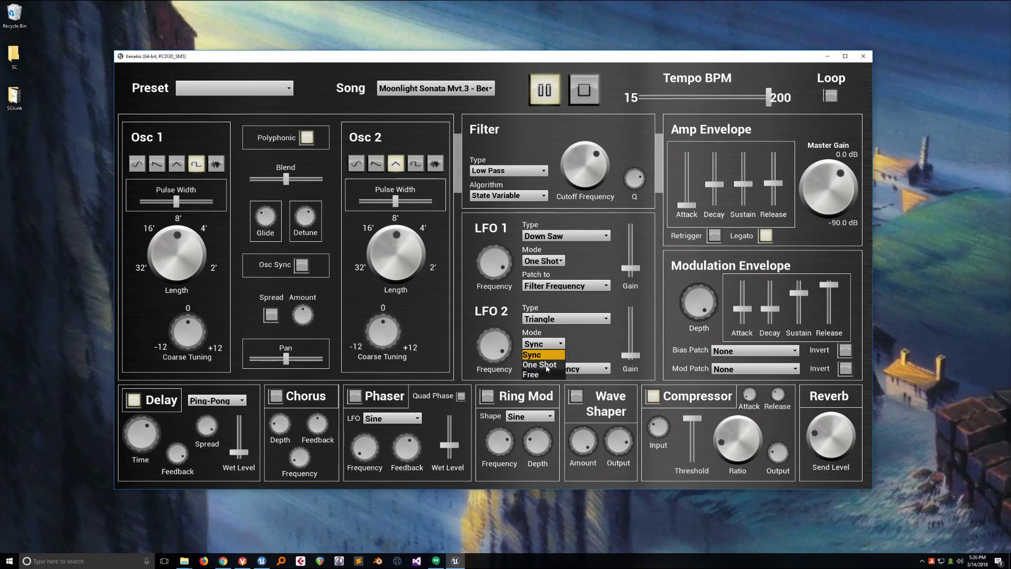
{"action": "left_click", "coordinate": [546, 365]}
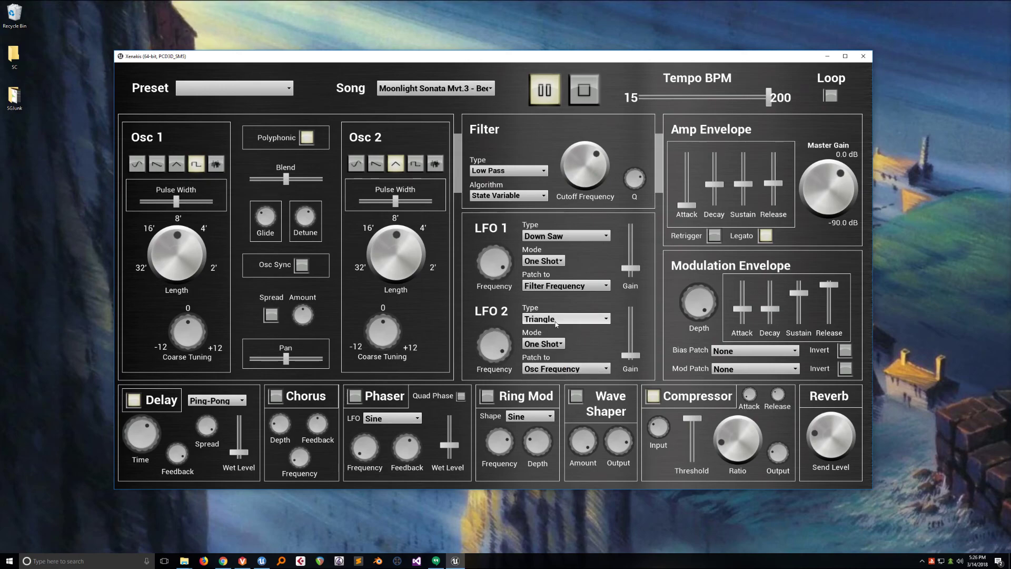
Fine-tune LFO 2's frequency and gain and set its type to Up Saw.
{"action": "left_click_drag", "start_coordinate": [497, 368], "coordinate": [497, 360]}
{"action": "left_click_drag", "start_coordinate": [631, 355], "coordinate": [634, 350]}
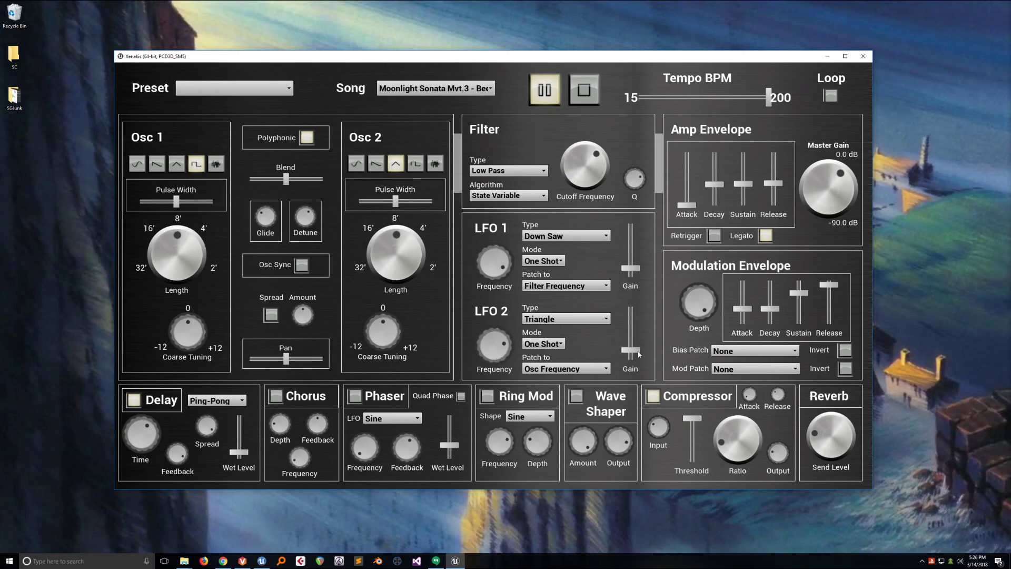
{"action": "left_click", "coordinate": [605, 321]}
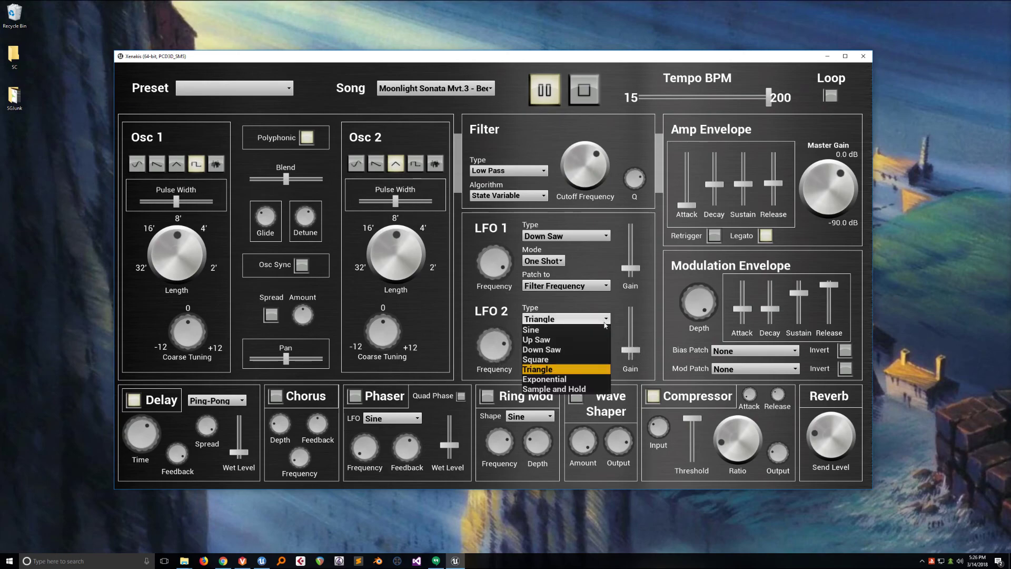
{"action": "left_click", "coordinate": [573, 341]}
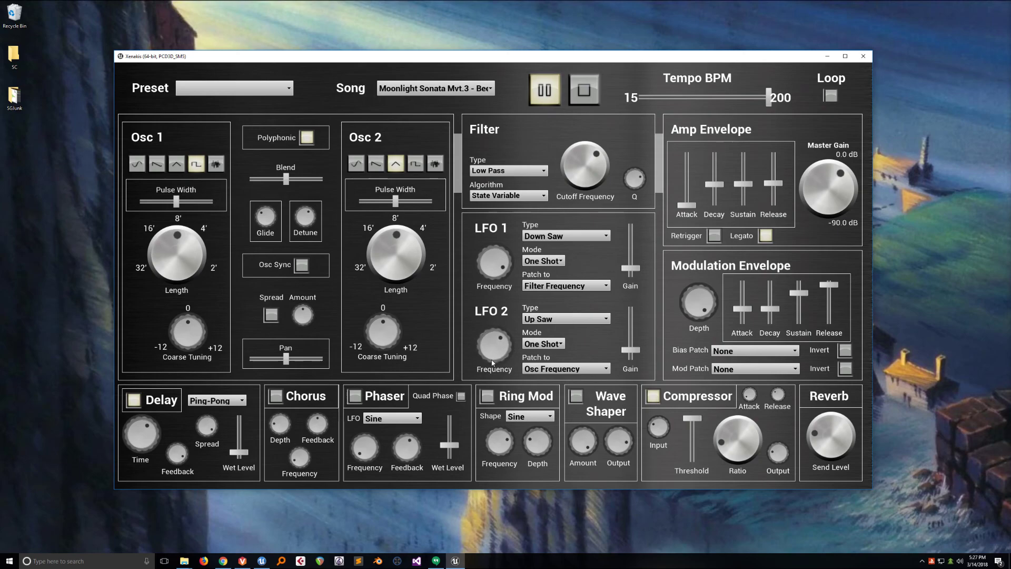
Set LFO 2's type to Sample and Hold and fine-tune its frequency and gain.
{"action": "left_click_drag", "start_coordinate": [635, 350], "coordinate": [635, 323]}
{"action": "left_click_drag", "start_coordinate": [504, 343], "coordinate": [508, 331]}
{"action": "left_click", "coordinate": [558, 318]}
{"action": "left_click", "coordinate": [548, 389]}
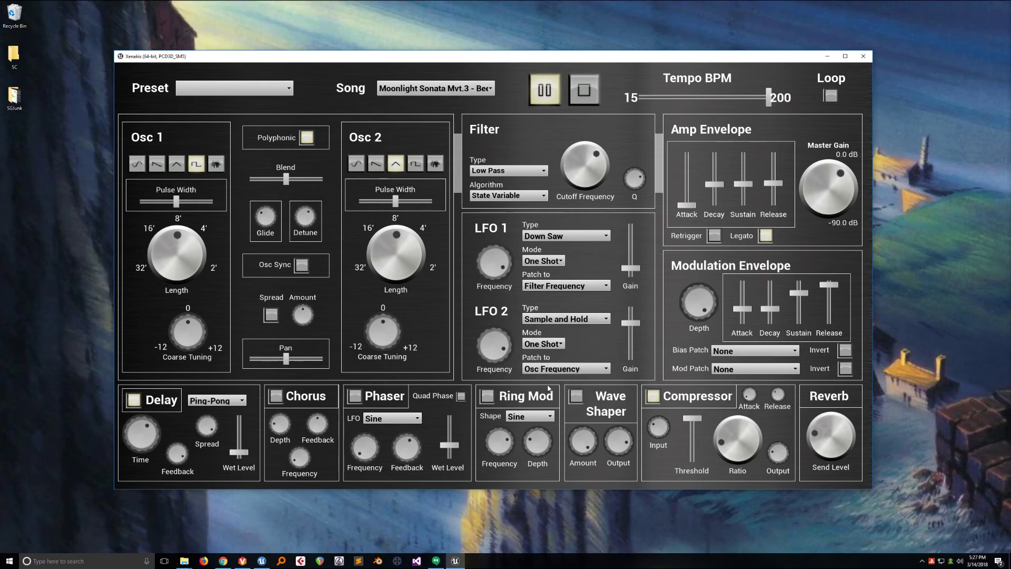
{"action": "left_click_drag", "start_coordinate": [509, 348], "coordinate": [495, 365]}
{"action": "left_click_drag", "start_coordinate": [630, 322], "coordinate": [630, 336]}
Raise the reverb send level slightly and enable song looping.
{"action": "left_click_drag", "start_coordinate": [835, 432], "coordinate": [834, 421]}
{"action": "left_click", "coordinate": [830, 95]}
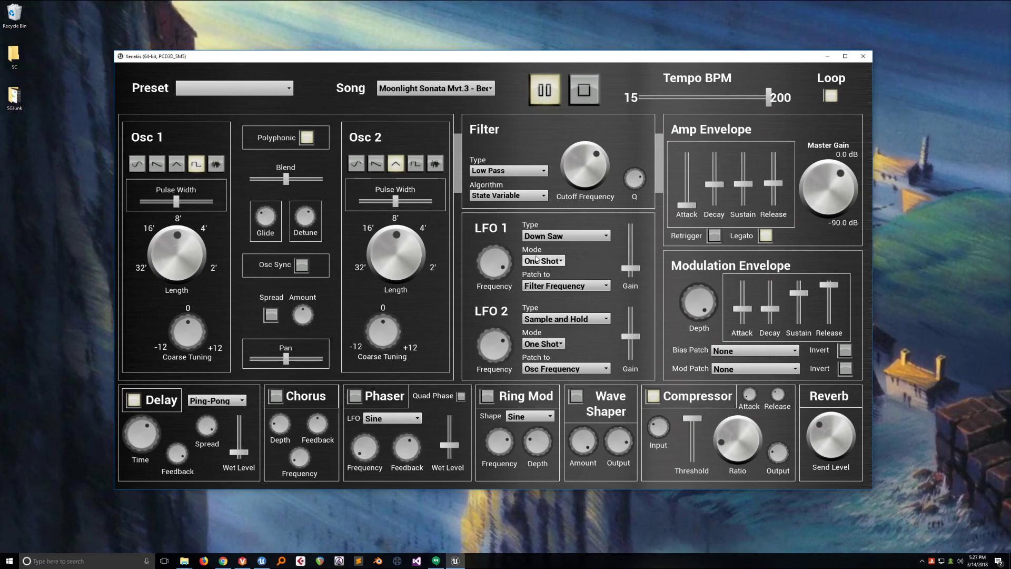
Raise the Delay's wet level to near maximum, adjust its time, and fine-tune the amp envelope's release.
{"action": "mouse_move", "coordinate": [773, 183]}
{"action": "left_mouse_down"}
{"action": "mouse_move", "coordinate": [779, 195]}
{"action": "mouse_move", "coordinate": [780, 177]}
{"action": "left_mouse_up"}
{"action": "left_click_drag", "start_coordinate": [238, 452], "coordinate": [241, 433]}
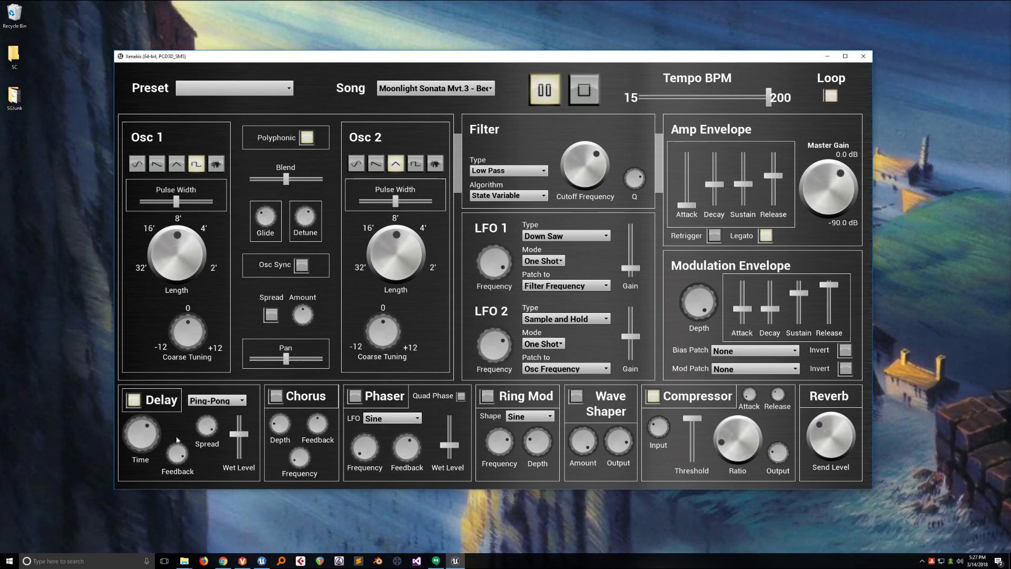
{"action": "left_click_drag", "start_coordinate": [147, 442], "coordinate": [150, 412]}
{"action": "mouse_move", "coordinate": [146, 447]}
{"action": "left_mouse_down"}
{"action": "mouse_move", "coordinate": [151, 510]}
{"action": "mouse_move", "coordinate": [153, 445]}
{"action": "left_mouse_up"}
{"action": "left_click_drag", "start_coordinate": [245, 435], "coordinate": [245, 427]}
{"action": "left_click_drag", "start_coordinate": [773, 175], "coordinate": [777, 190]}
{"action": "left_click_drag", "start_coordinate": [239, 426], "coordinate": [239, 421]}
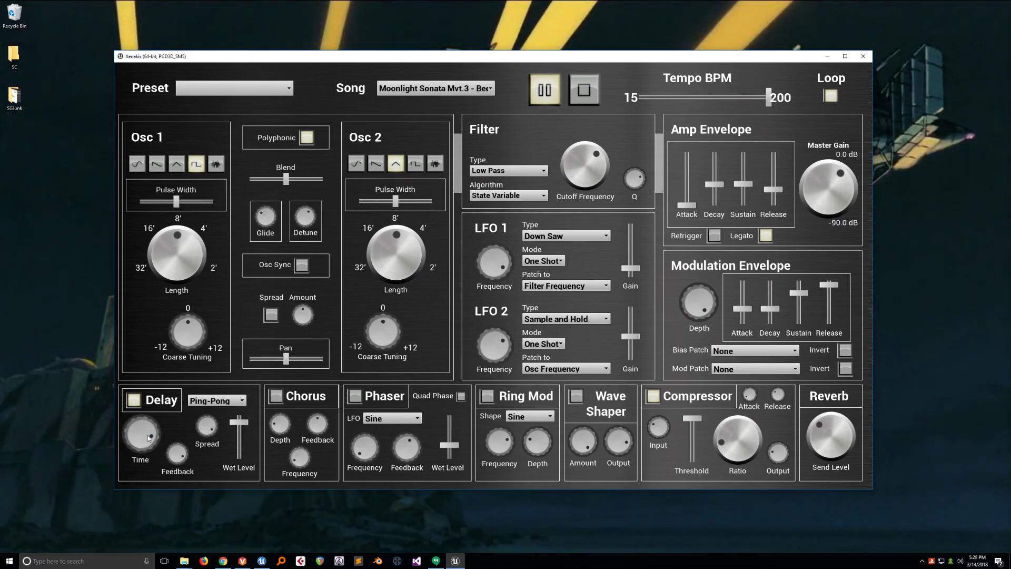
Enable the Wave Shaper with raised output, and the Phaser with Quad Phase on and a higher wet level.
{"action": "left_click", "coordinate": [579, 398]}
{"action": "left_click_drag", "start_coordinate": [617, 448], "coordinate": [617, 438]}
{"action": "left_click", "coordinate": [355, 396]}
{"action": "left_click_drag", "start_coordinate": [456, 451], "coordinate": [459, 424]}
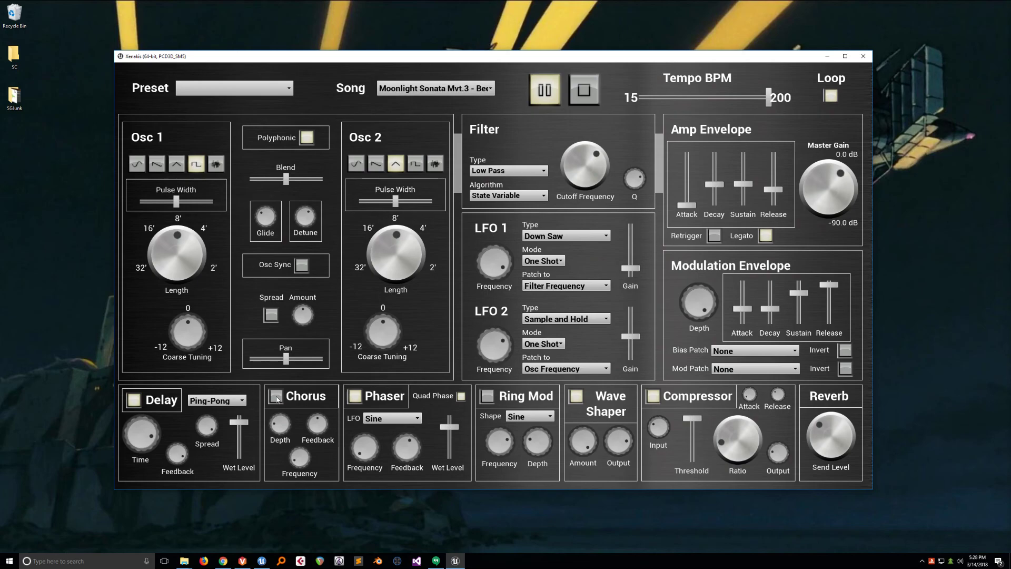
Try the Chorus briefly, and turn off the Delay, Chorus and Phaser effects.
{"action": "left_click", "coordinate": [276, 397]}
{"action": "left_click", "coordinate": [134, 401]}
{"action": "left_click", "coordinate": [278, 399]}
{"action": "left_click", "coordinate": [359, 401]}
Unpatch both LFOs by setting their destinations to None.
{"action": "left_click", "coordinate": [566, 369]}
{"action": "left_click", "coordinate": [557, 382]}
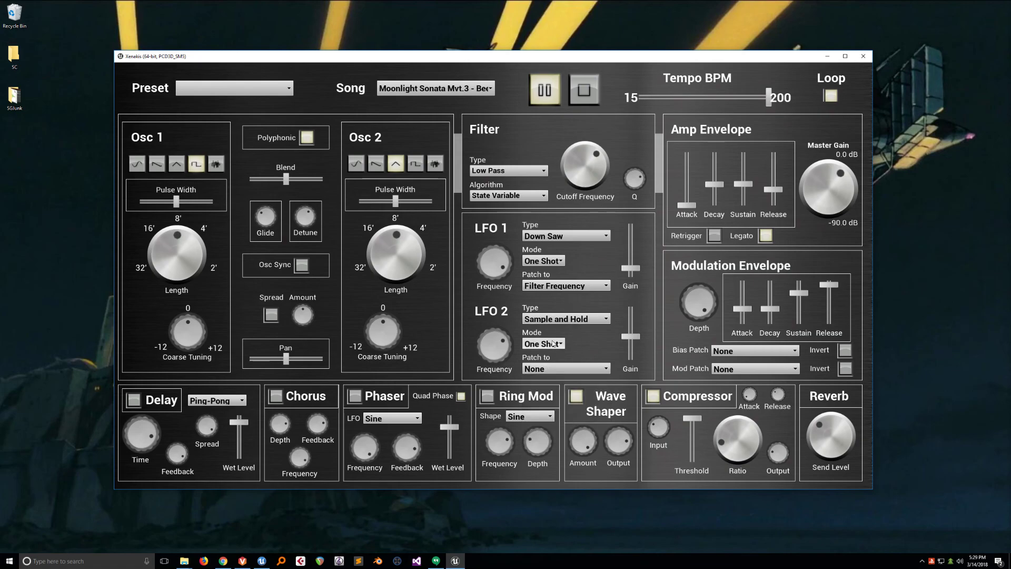
{"action": "left_click", "coordinate": [564, 287]}
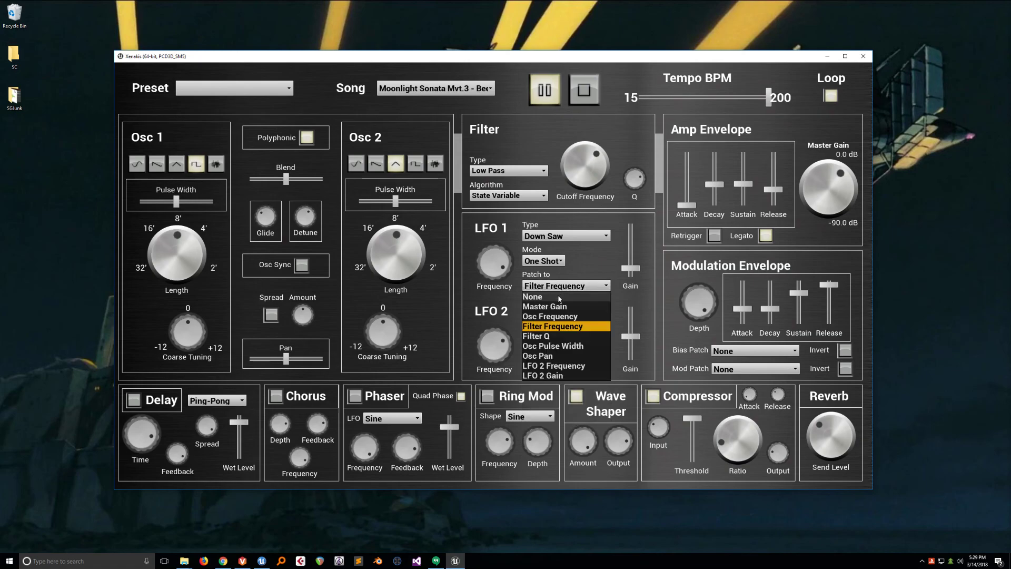
{"action": "left_click", "coordinate": [534, 296]}
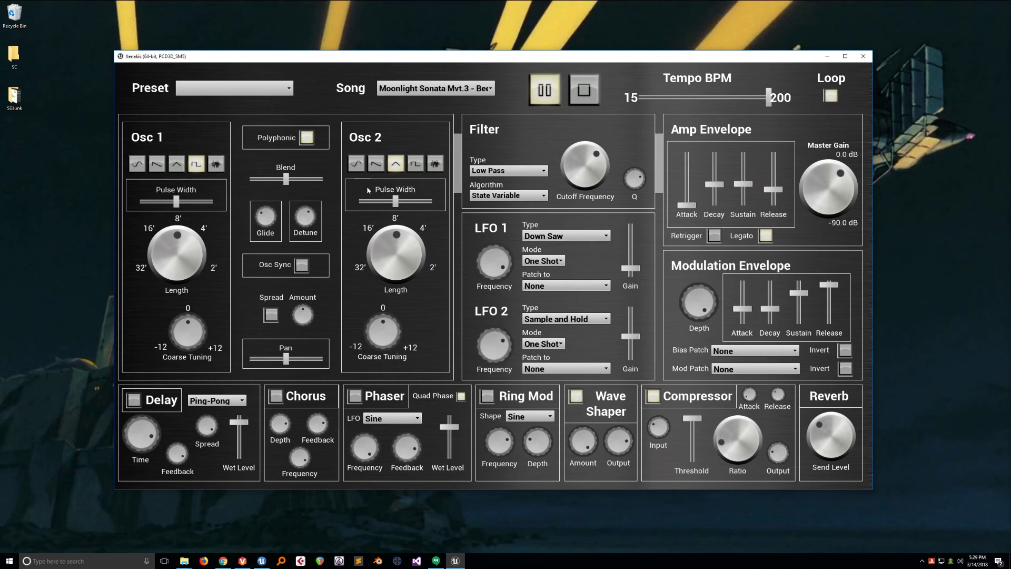
Turn off Polyphonic, set both oscillators to sawtooth waves, and nudge the filter cutoff.
{"action": "left_click", "coordinate": [306, 138]}
{"action": "left_click", "coordinate": [376, 164]}
{"action": "left_click", "coordinate": [160, 168]}
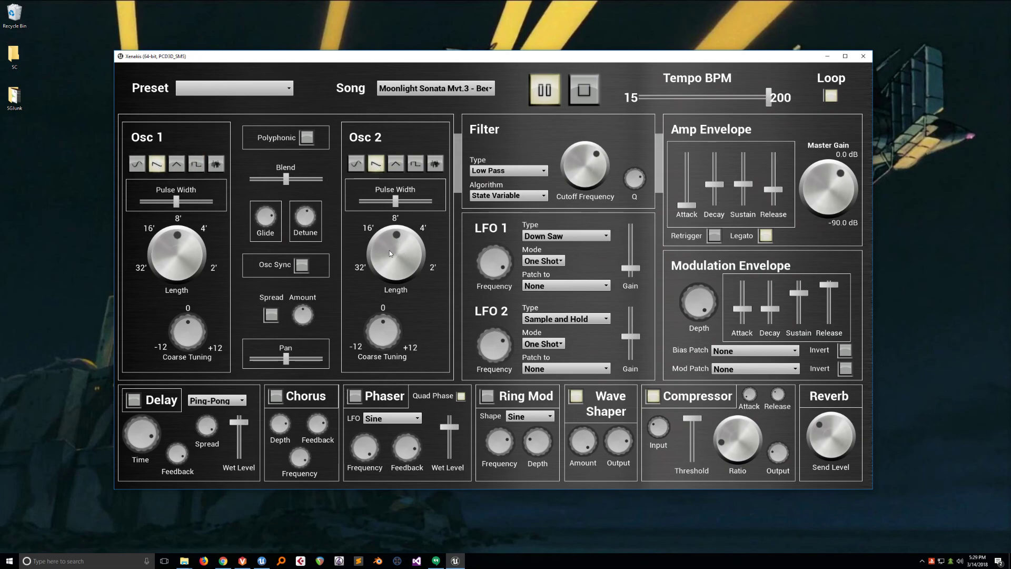
{"action": "left_click_drag", "start_coordinate": [597, 151], "coordinate": [596, 149]}
Set LFO 2's mode to Free and lower its gain.
{"action": "left_click", "coordinate": [547, 346]}
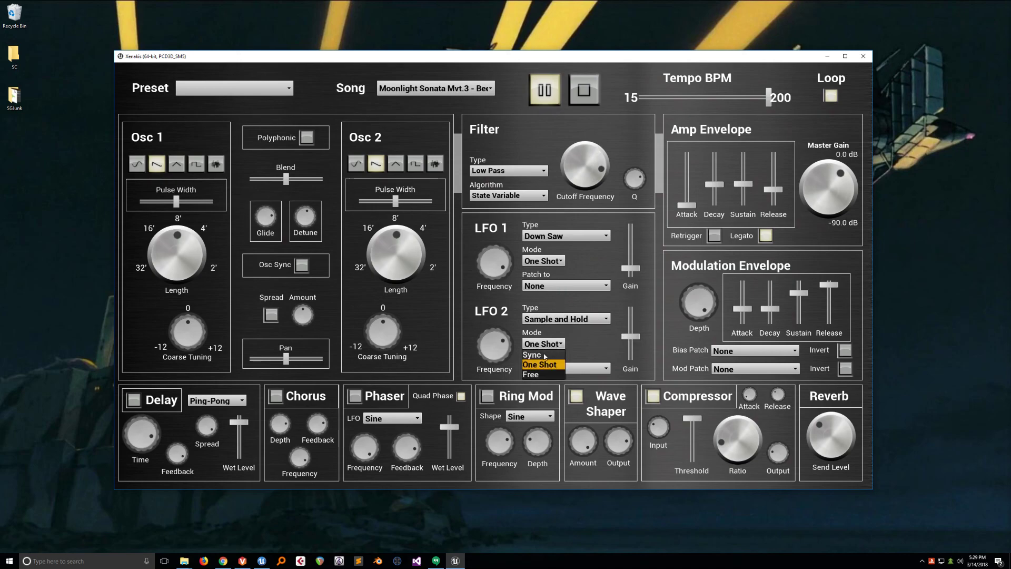
{"action": "left_click", "coordinate": [547, 375]}
{"action": "left_click_drag", "start_coordinate": [630, 336], "coordinate": [631, 348]}
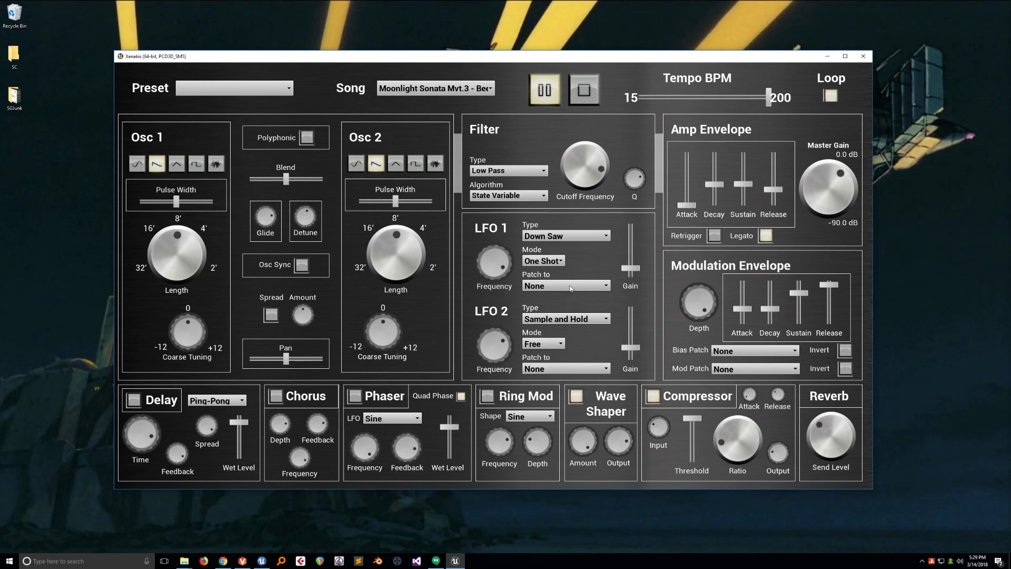
Set LFO 1 to Sine type in Free mode, raise its gain and lower its frequency.
{"action": "left_click", "coordinate": [560, 261]}
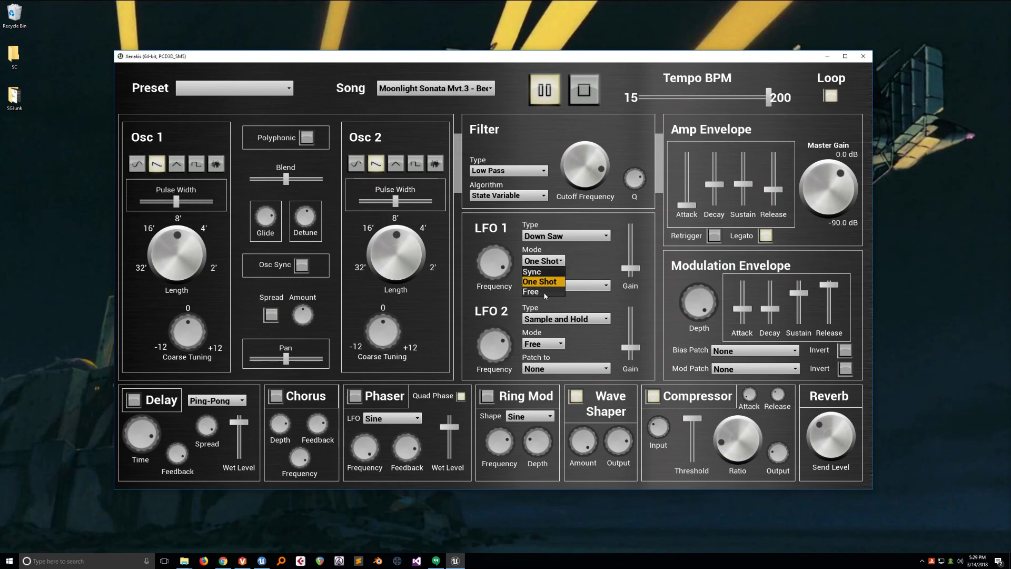
{"action": "left_click_drag", "start_coordinate": [632, 277], "coordinate": [631, 260]}
{"action": "left_click", "coordinate": [583, 237]}
{"action": "left_click", "coordinate": [557, 249]}
{"action": "left_click_drag", "start_coordinate": [487, 272], "coordinate": [504, 311]}
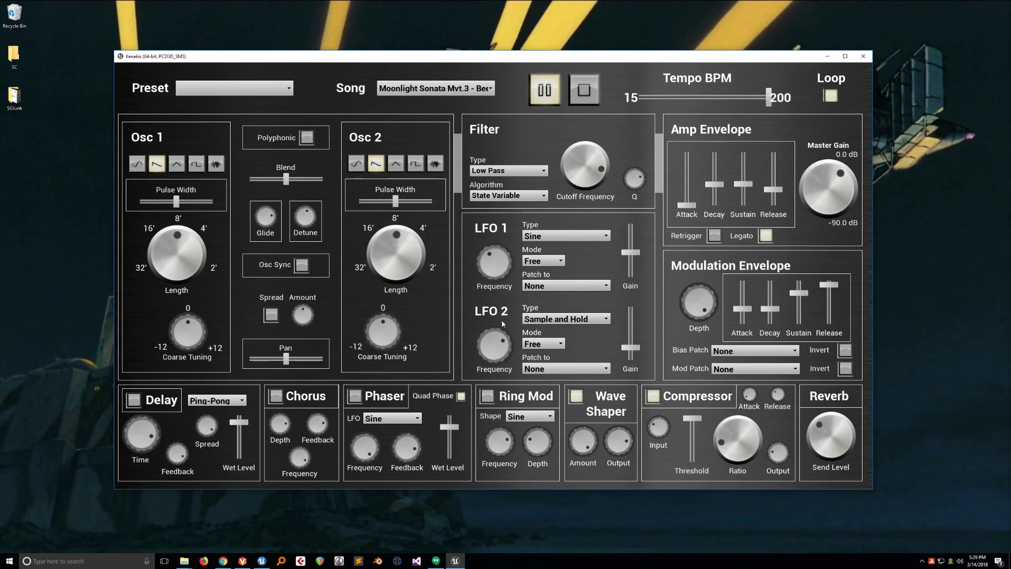
Patch LFO 1 to Filter Frequency, lower its gain slightly and raise its frequency.
{"action": "left_click", "coordinate": [590, 286]}
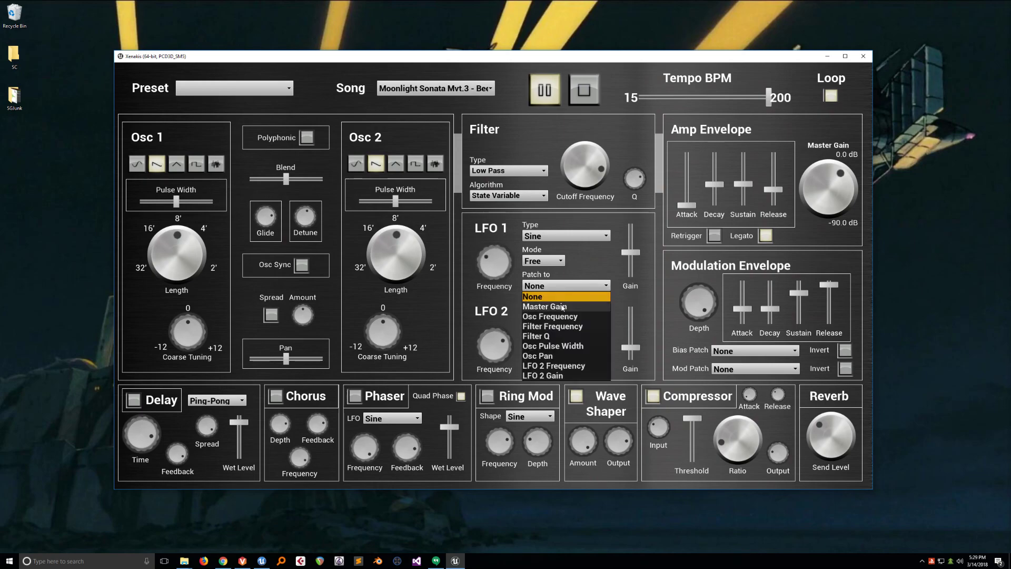
{"action": "left_click", "coordinate": [558, 327]}
{"action": "mouse_move", "coordinate": [634, 255]}
{"action": "left_mouse_down"}
{"action": "mouse_move", "coordinate": [634, 246]}
{"action": "mouse_move", "coordinate": [635, 260]}
{"action": "left_mouse_up"}
{"action": "left_click_drag", "start_coordinate": [502, 267], "coordinate": [504, 246]}
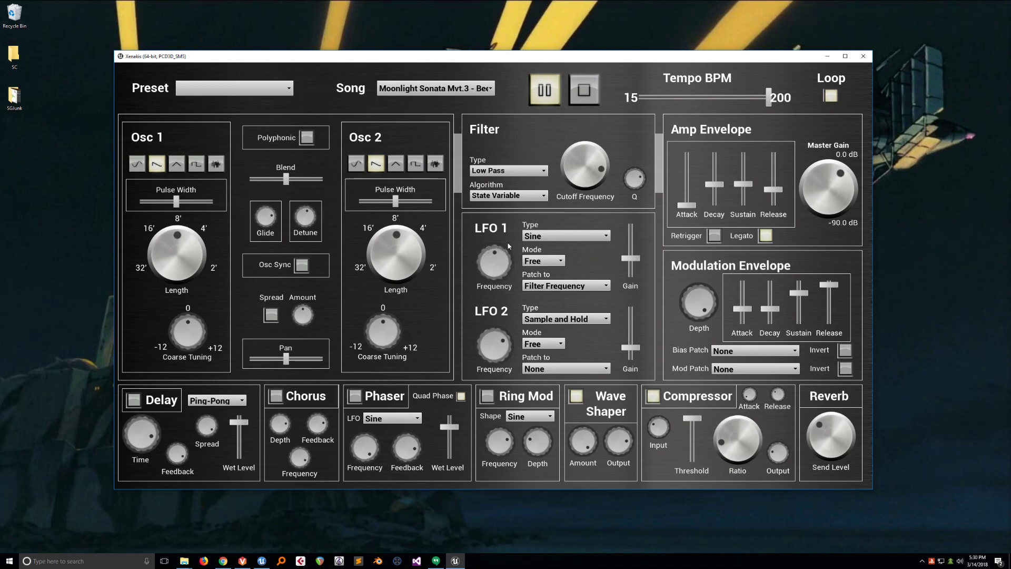
Patch LFO 2 to Osc Frequency, raise its gain to near maximum and increase its frequency.
{"action": "left_click", "coordinate": [568, 369]}
{"action": "left_click", "coordinate": [565, 401]}
{"action": "left_click_drag", "start_coordinate": [634, 352], "coordinate": [640, 311]}
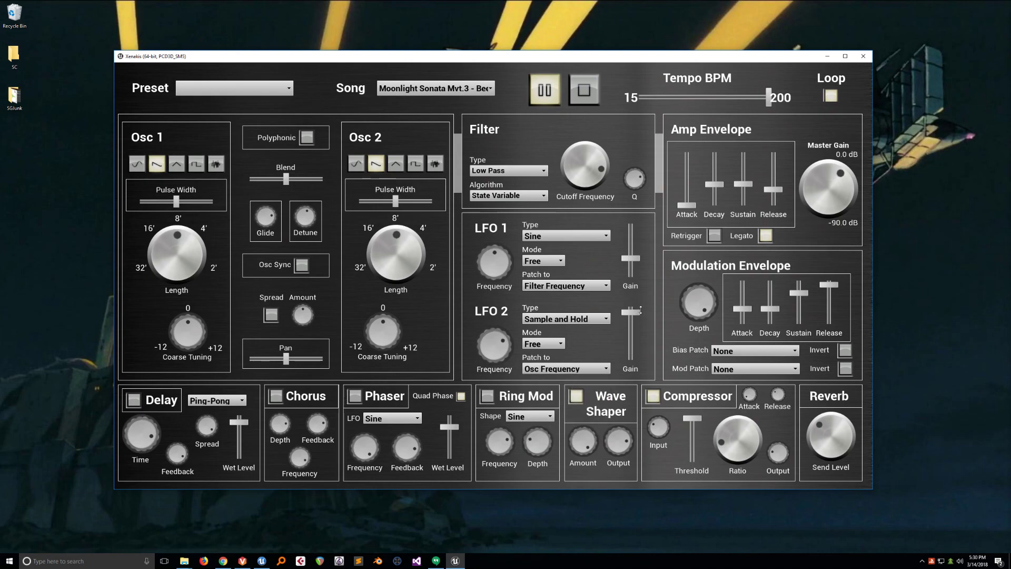
{"action": "left_click_drag", "start_coordinate": [488, 340], "coordinate": [490, 333]}
Set both oscillators to square waves, with Osc 1's length at about 16' and Osc 2's at about 4'.
{"action": "left_click", "coordinate": [413, 165]}
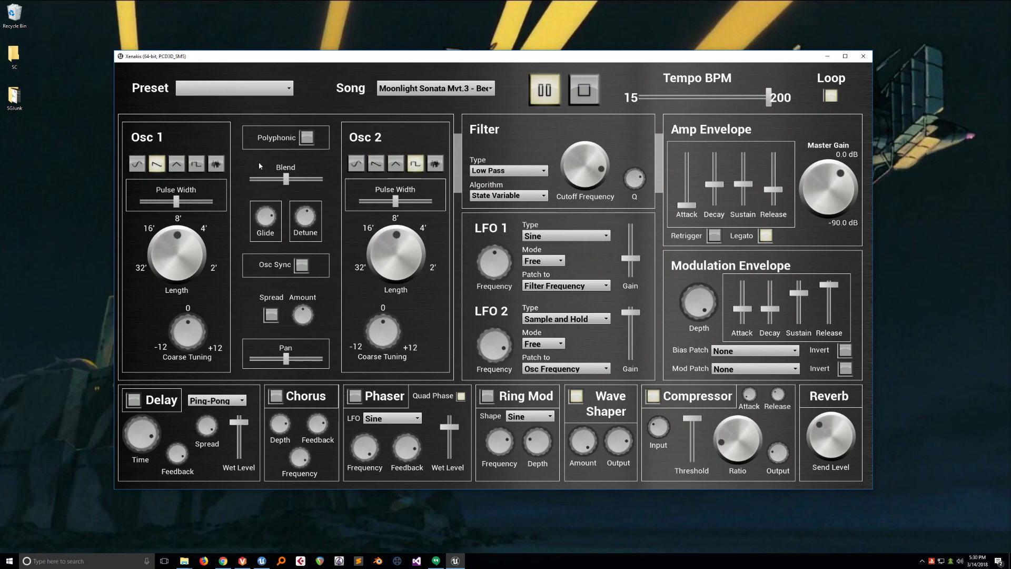
{"action": "left_click", "coordinate": [198, 166]}
{"action": "left_click_drag", "start_coordinate": [176, 246], "coordinate": [175, 279]}
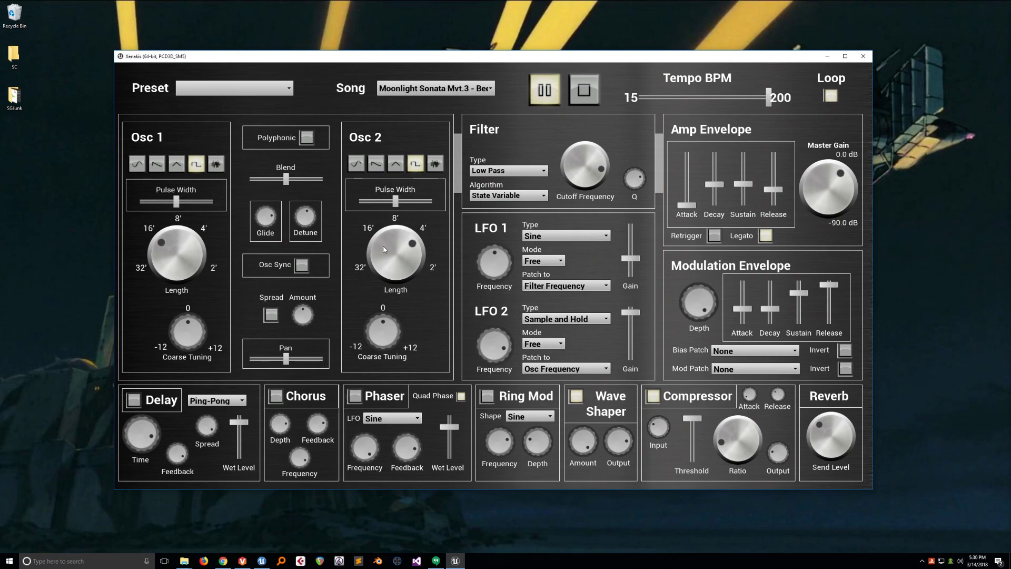
Raise the amp envelope's attack and release, maximize its sustain, and lower the tempo to near minimum.
{"action": "left_click_drag", "start_coordinate": [588, 170], "coordinate": [586, 172]}
{"action": "left_click_drag", "start_coordinate": [691, 207], "coordinate": [745, 154]}
{"action": "left_click_drag", "start_coordinate": [776, 190], "coordinate": [775, 167]}
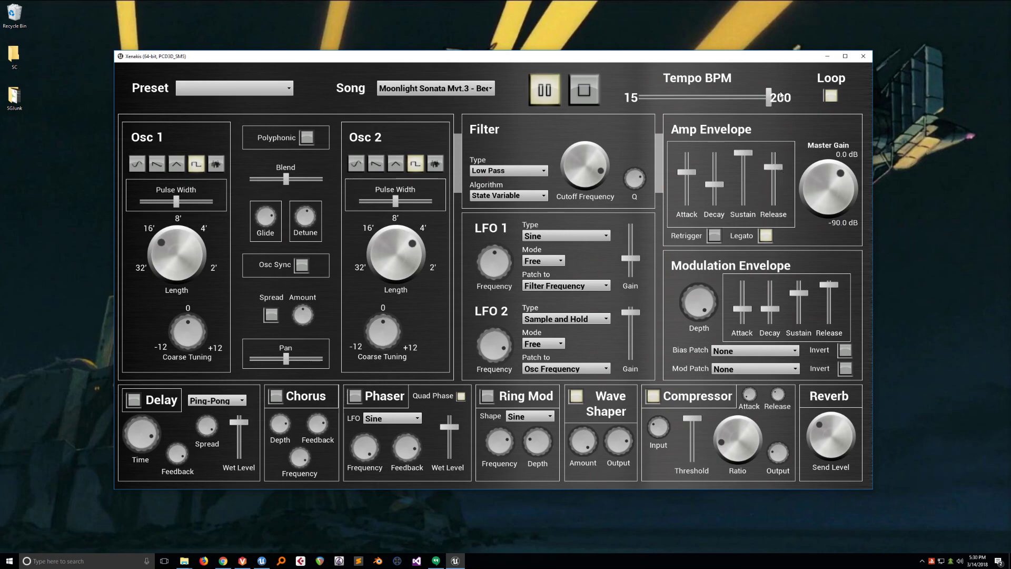
{"action": "left_click_drag", "start_coordinate": [769, 94], "coordinate": [651, 99]}
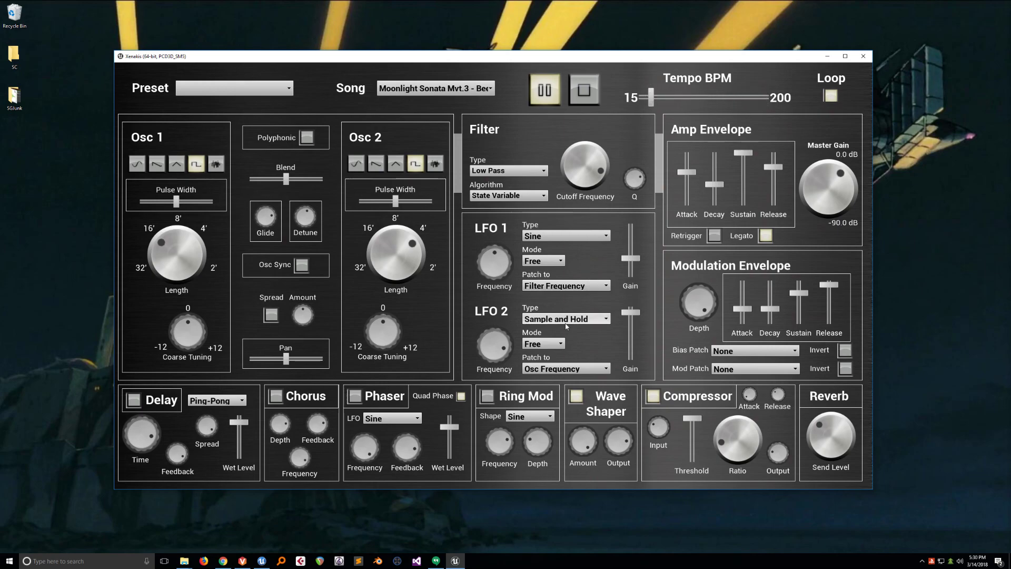
Set the mode of both LFOs to One Shot.
{"action": "left_click", "coordinate": [560, 343]}
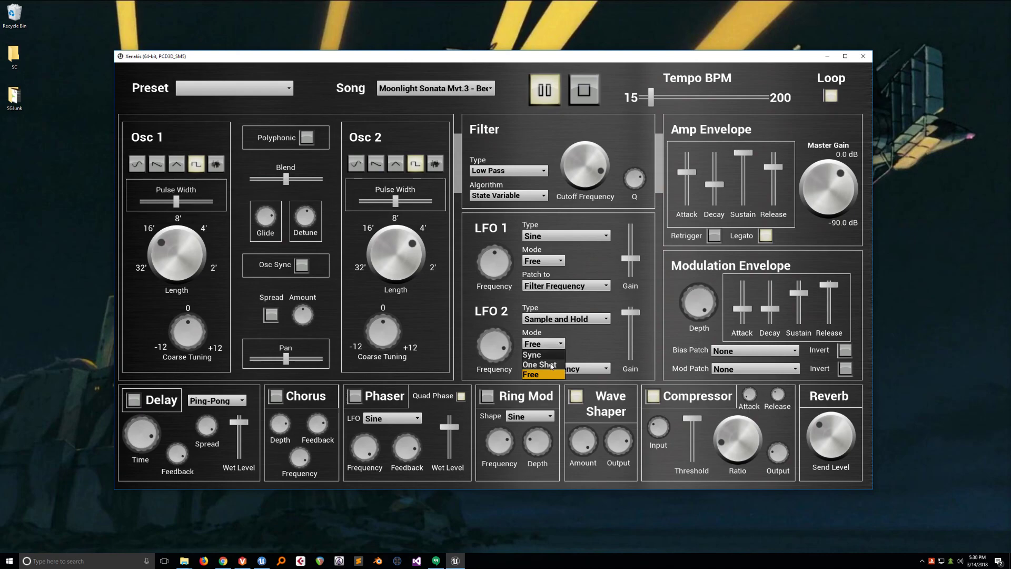
{"action": "left_click", "coordinate": [551, 365]}
{"action": "left_click", "coordinate": [551, 261]}
{"action": "left_click", "coordinate": [543, 282]}
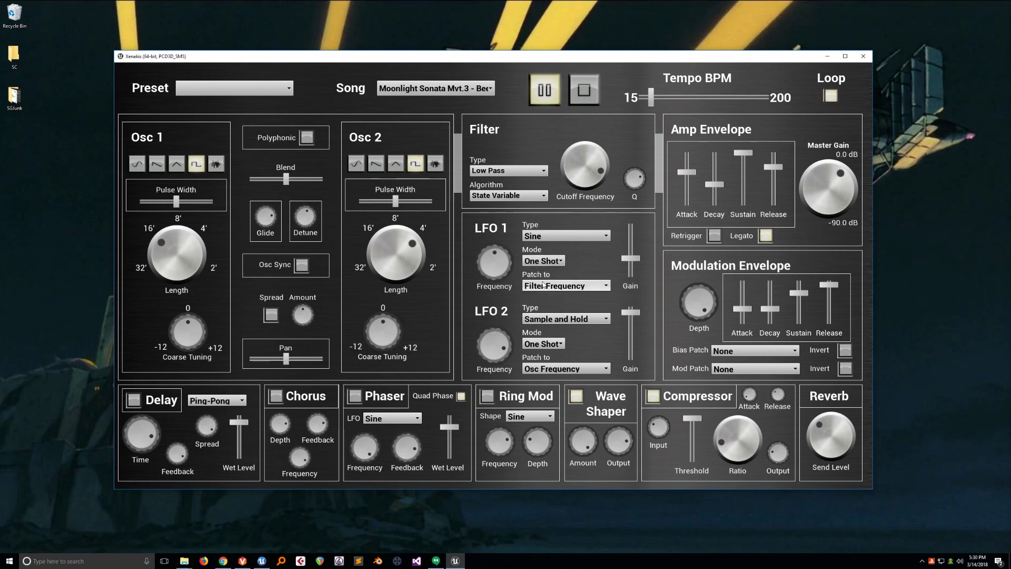
Adjust both LFOs' frequencies, raise LFO 1's gain and lower LFO 2's gain.
{"action": "mouse_move", "coordinate": [498, 344]}
{"action": "left_mouse_down"}
{"action": "mouse_move", "coordinate": [495, 371]}
{"action": "mouse_move", "coordinate": [497, 354]}
{"action": "left_mouse_up"}
{"action": "left_click_drag", "start_coordinate": [494, 262], "coordinate": [501, 274]}
{"action": "left_click_drag", "start_coordinate": [630, 258], "coordinate": [637, 245]}
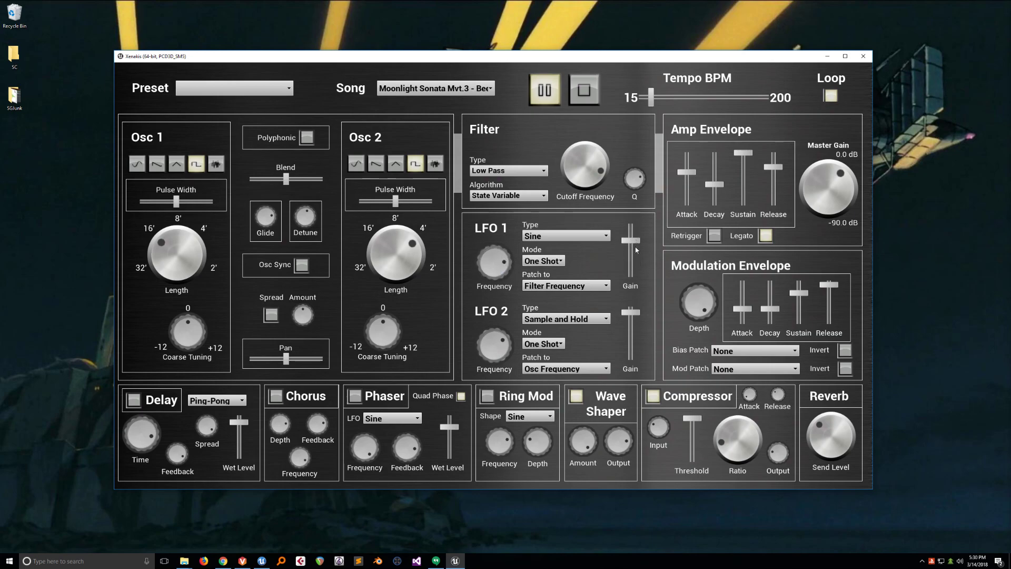
{"action": "left_click_drag", "start_coordinate": [634, 318], "coordinate": [632, 341]}
Raise the tempo and the amp envelope's attack slightly.
{"action": "left_click_drag", "start_coordinate": [653, 101], "coordinate": [671, 99]}
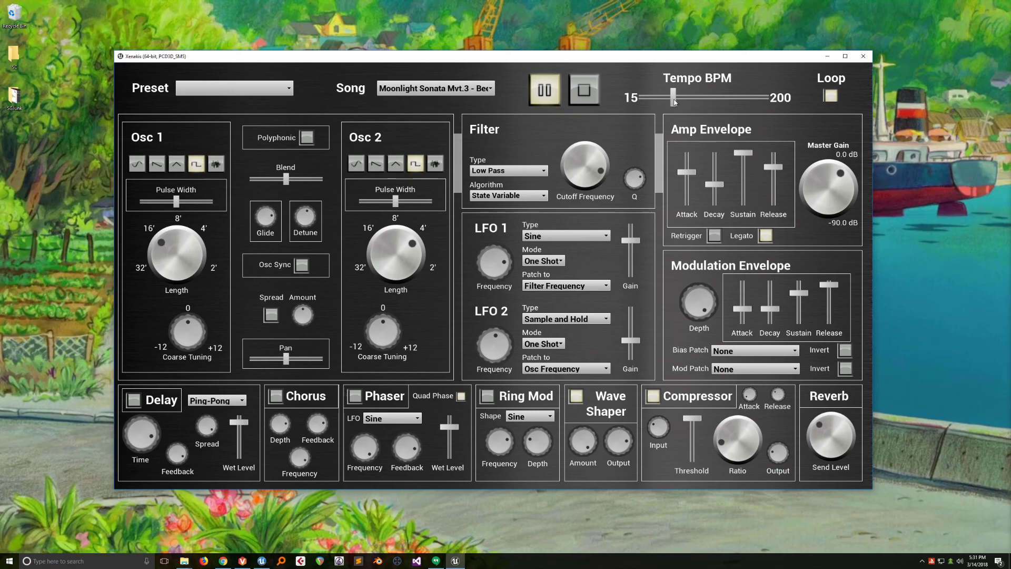
{"action": "left_click_drag", "start_coordinate": [691, 177], "coordinate": [691, 166]}
Enable the Delay and Phaser, reduce both wet levels, adjust the delay time and turn off Quad Phase.
{"action": "left_click", "coordinate": [135, 403]}
{"action": "mouse_move", "coordinate": [239, 422]}
{"action": "left_mouse_down"}
{"action": "mouse_move", "coordinate": [241, 452]}
{"action": "mouse_move", "coordinate": [242, 427]}
{"action": "mouse_move", "coordinate": [241, 441]}
{"action": "left_mouse_up"}
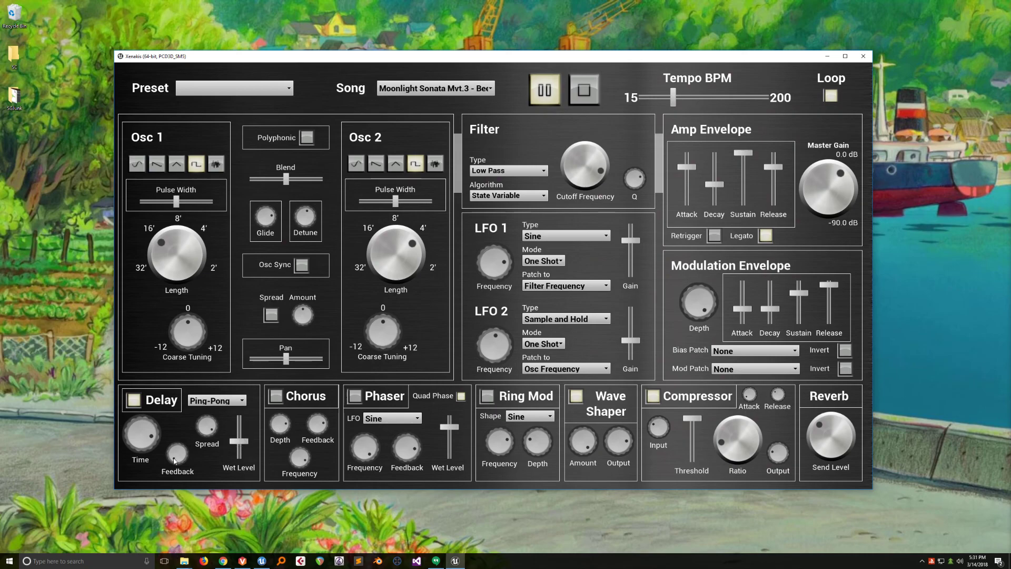
{"action": "left_click_drag", "start_coordinate": [141, 446], "coordinate": [140, 456]}
{"action": "left_click_drag", "start_coordinate": [239, 431], "coordinate": [237, 436]}
{"action": "left_click", "coordinate": [355, 396]}
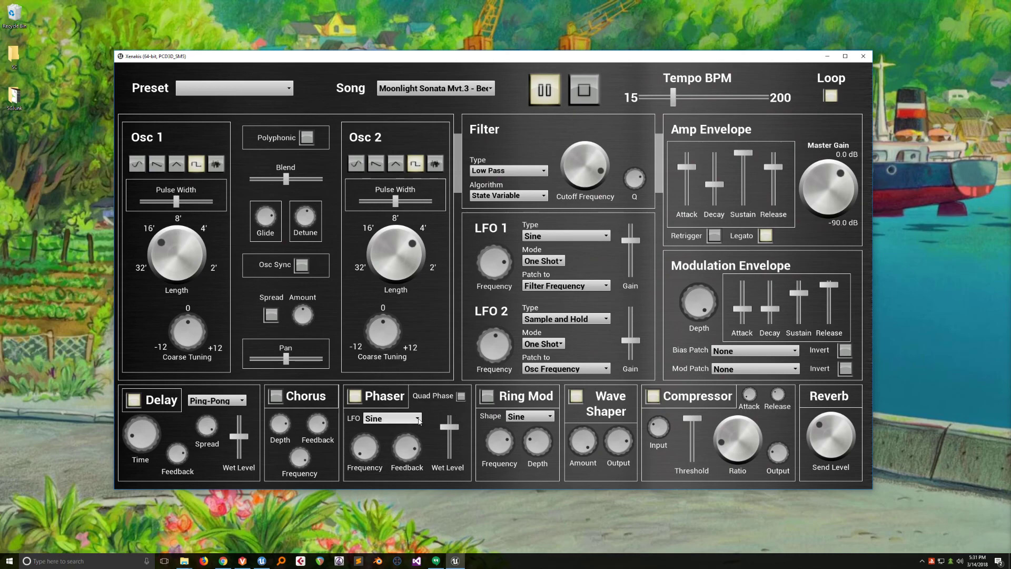
{"action": "left_click_drag", "start_coordinate": [450, 430], "coordinate": [450, 437]}
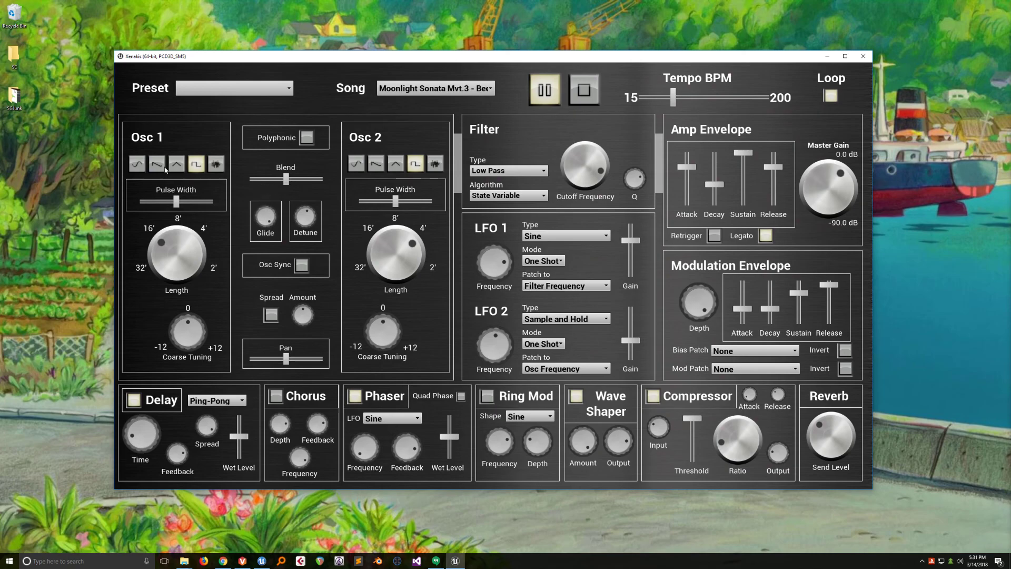
Set both oscillators to sine waves with lengths of about 8'.
{"action": "left_click", "coordinate": [138, 165]}
{"action": "left_click", "coordinate": [356, 165]}
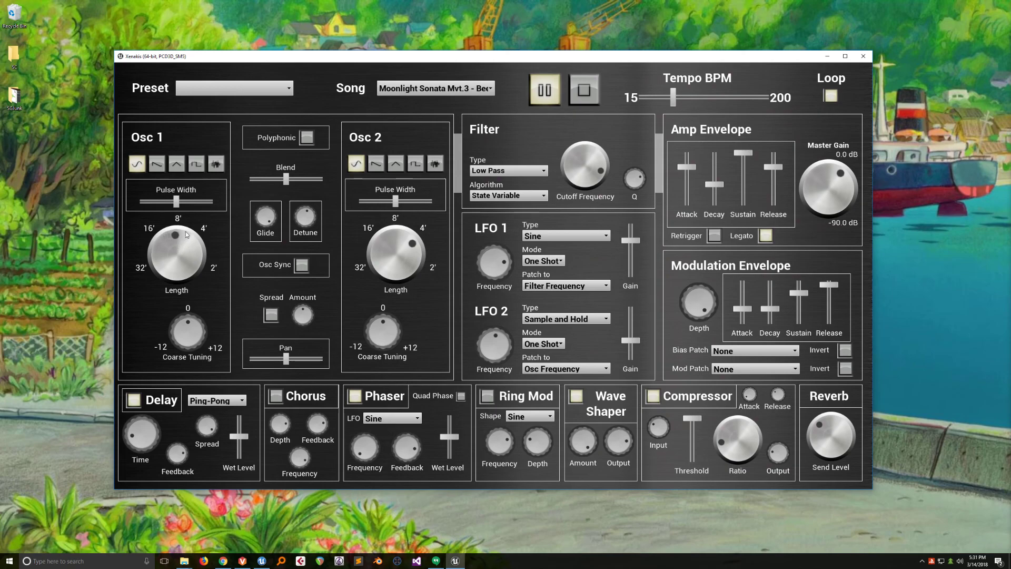
{"action": "left_click_drag", "start_coordinate": [407, 270], "coordinate": [409, 280]}
Enable Retrigger for the amp envelope and lower the tempo slightly.
{"action": "left_click", "coordinate": [715, 235]}
{"action": "left_click_drag", "start_coordinate": [673, 97], "coordinate": [659, 97]}
{"action": "left_click_drag", "start_coordinate": [663, 100], "coordinate": [671, 101]}
Adjust the delay time, and raise the Delay's wet level and the reverb send level.
{"action": "left_click_drag", "start_coordinate": [150, 429], "coordinate": [154, 425]}
{"action": "left_click_drag", "start_coordinate": [241, 441], "coordinate": [245, 431]}
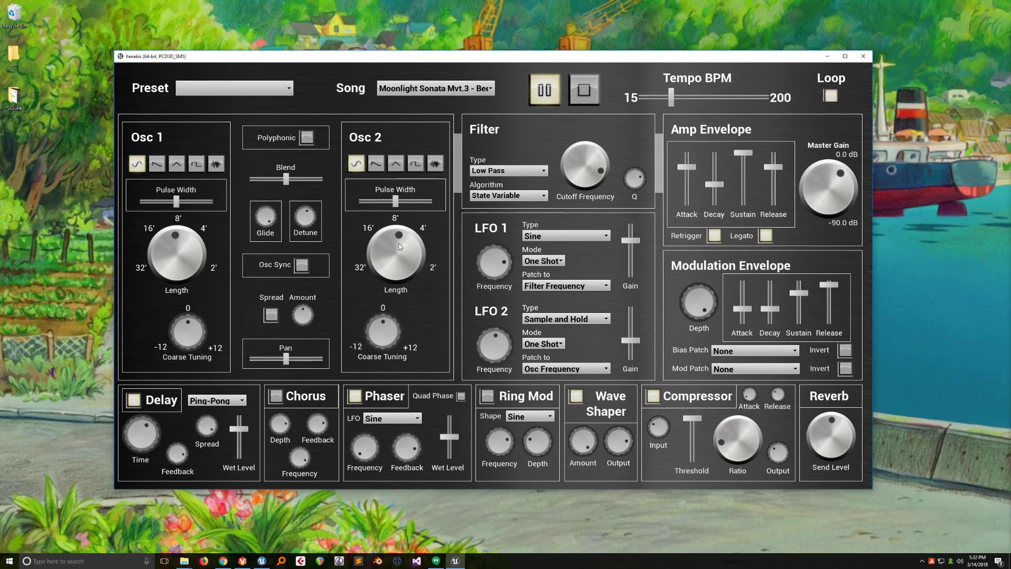
Set Osc 1's length to about 16' and Osc 2's to about 4', and lower the filter cutoff.
{"action": "left_click_drag", "start_coordinate": [179, 266], "coordinate": [178, 270]}
{"action": "left_click_drag", "start_coordinate": [573, 168], "coordinate": [579, 184]}
{"action": "left_click_drag", "start_coordinate": [589, 183], "coordinate": [593, 210]}
Set LFO 1's mode to Free, lower its frequency and reduce its gain slightly.
{"action": "left_click", "coordinate": [558, 260]}
{"action": "left_click", "coordinate": [546, 291]}
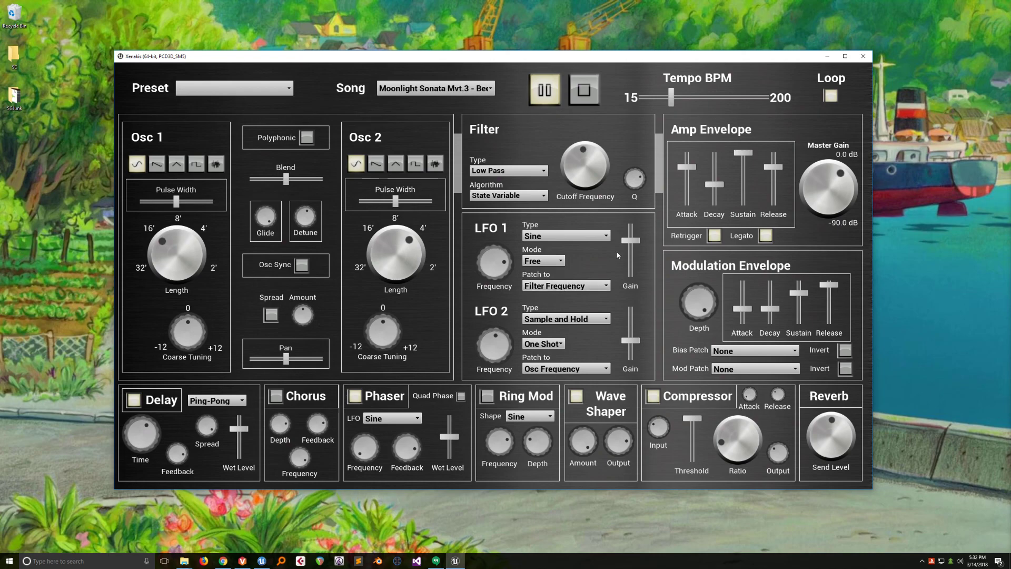
{"action": "mouse_move", "coordinate": [629, 241]}
{"action": "left_mouse_down"}
{"action": "mouse_move", "coordinate": [633, 267]}
{"action": "mouse_move", "coordinate": [635, 252]}
{"action": "left_mouse_up"}
{"action": "left_click_drag", "start_coordinate": [488, 289], "coordinate": [507, 325]}
{"action": "left_click_drag", "start_coordinate": [631, 251], "coordinate": [632, 244]}
{"action": "left_click_drag", "start_coordinate": [497, 261], "coordinate": [503, 257]}
Raise the Delay's wet level and the reverb send level, and enable the Chorus with an adjusted depth.
{"action": "left_click_drag", "start_coordinate": [239, 429], "coordinate": [238, 425]}
{"action": "left_click_drag", "start_coordinate": [835, 418], "coordinate": [840, 404]}
{"action": "left_click_drag", "start_coordinate": [450, 437], "coordinate": [459, 438]}
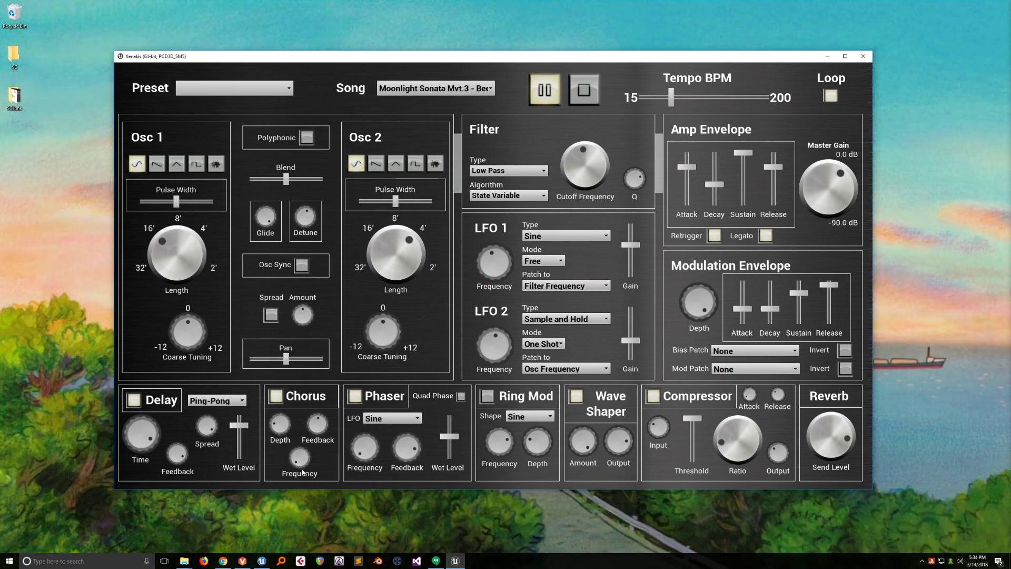
{"action": "left_click_drag", "start_coordinate": [288, 425], "coordinate": [287, 433]}
Enable the Ring Mod with a Sine shape and adjust its depth.
{"action": "left_click", "coordinate": [551, 416]}
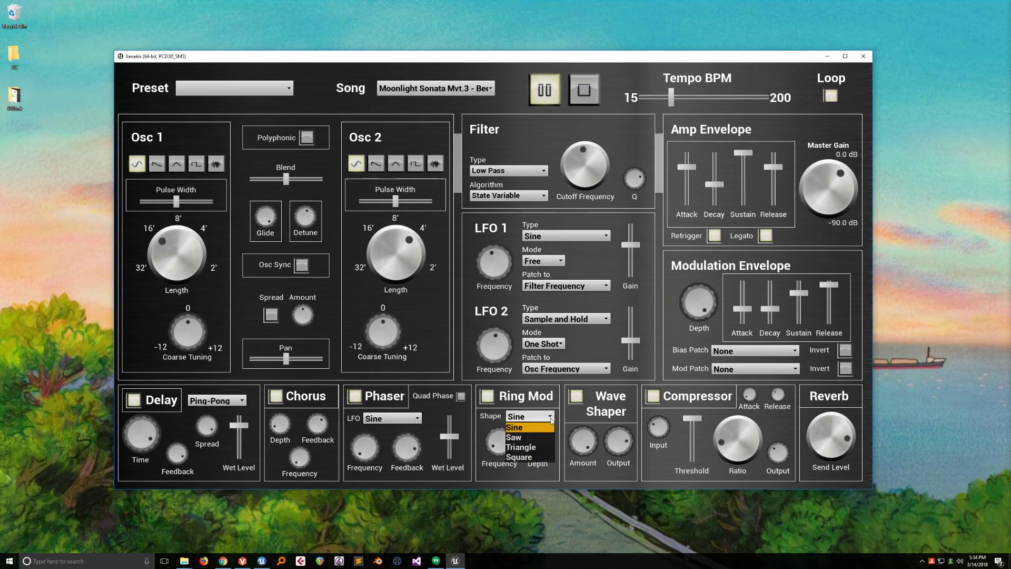
{"action": "left_click", "coordinate": [527, 427]}
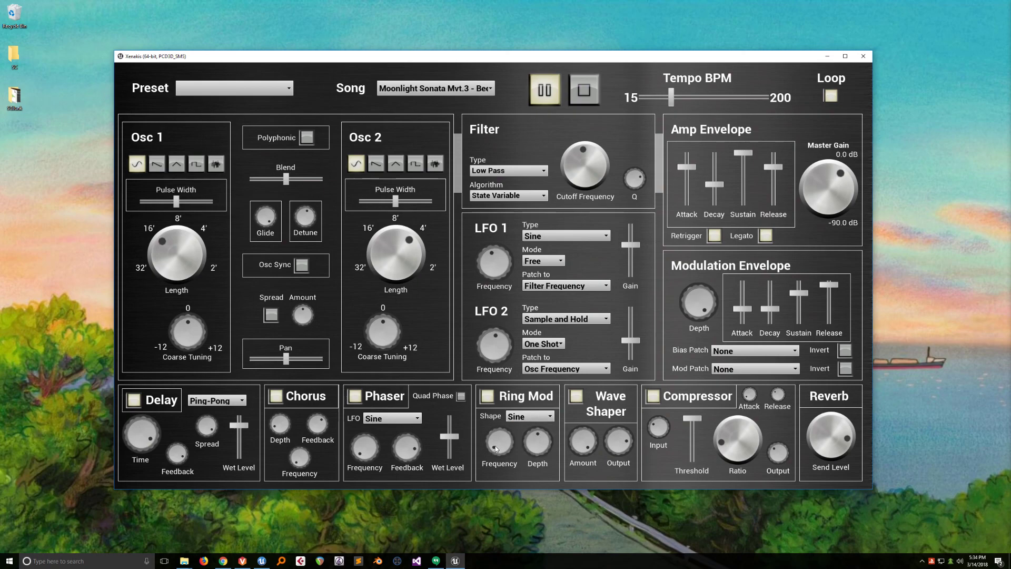
{"action": "left_click_drag", "start_coordinate": [541, 441], "coordinate": [535, 475]}
{"action": "left_click_drag", "start_coordinate": [537, 454], "coordinate": [574, 392]}
Move Osc 2's length toward 2', raise the filter cutoff and lower LFO 1's gain.
{"action": "left_click_drag", "start_coordinate": [582, 171], "coordinate": [583, 161]}
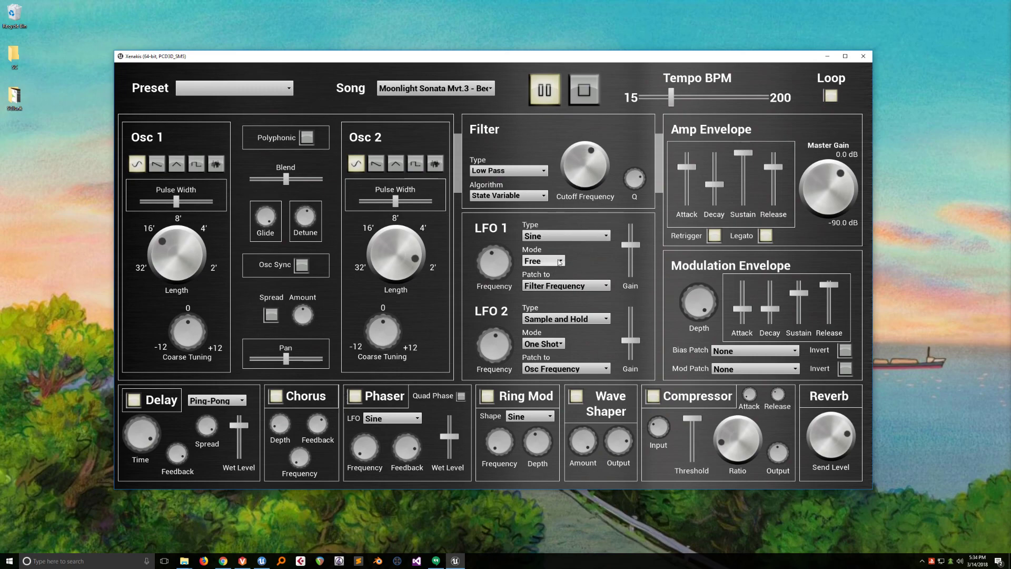
{"action": "left_click_drag", "start_coordinate": [630, 244], "coordinate": [631, 256]}
{"action": "left_click_drag", "start_coordinate": [504, 258], "coordinate": [506, 259]}
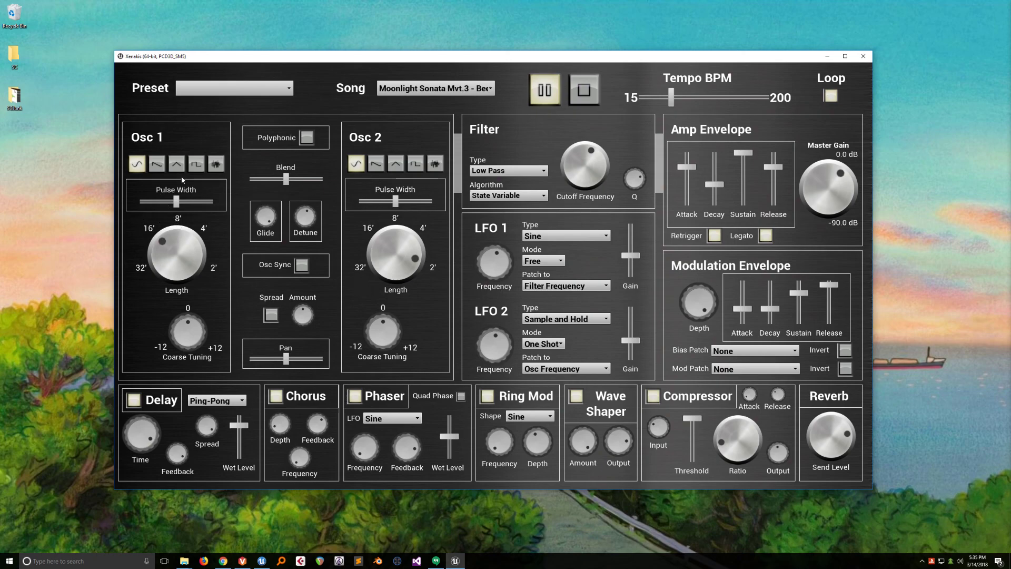
Sweep the Ring Mod's depth up and down and lower its frequency.
{"action": "left_click_drag", "start_coordinate": [535, 442], "coordinate": [560, 401]}
{"action": "left_click_drag", "start_coordinate": [547, 447], "coordinate": [549, 475]}
{"action": "left_click_drag", "start_coordinate": [542, 428], "coordinate": [561, 391]}
{"action": "left_click_drag", "start_coordinate": [541, 444], "coordinate": [568, 390]}
{"action": "left_click_drag", "start_coordinate": [543, 449], "coordinate": [572, 385]}
{"action": "left_click_drag", "start_coordinate": [500, 445], "coordinate": [498, 469]}
{"action": "left_click_drag", "start_coordinate": [543, 446], "coordinate": [549, 410]}
Toggle the Ring Mod to compare the sound and leave it off.
{"action": "left_click", "coordinate": [490, 399]}
{"action": "left_click", "coordinate": [493, 398]}
{"action": "left_click", "coordinate": [493, 399]}
Lower the Phaser's wet level slightly and adjust the delay time.
{"action": "left_click", "coordinate": [450, 443]}
{"action": "left_click_drag", "start_coordinate": [148, 445], "coordinate": [150, 435]}
Raise the tempo considerably and lower the amp envelope's attack.
{"action": "left_click_drag", "start_coordinate": [671, 97], "coordinate": [731, 103]}
{"action": "left_click_drag", "start_coordinate": [688, 178], "coordinate": [688, 187]}
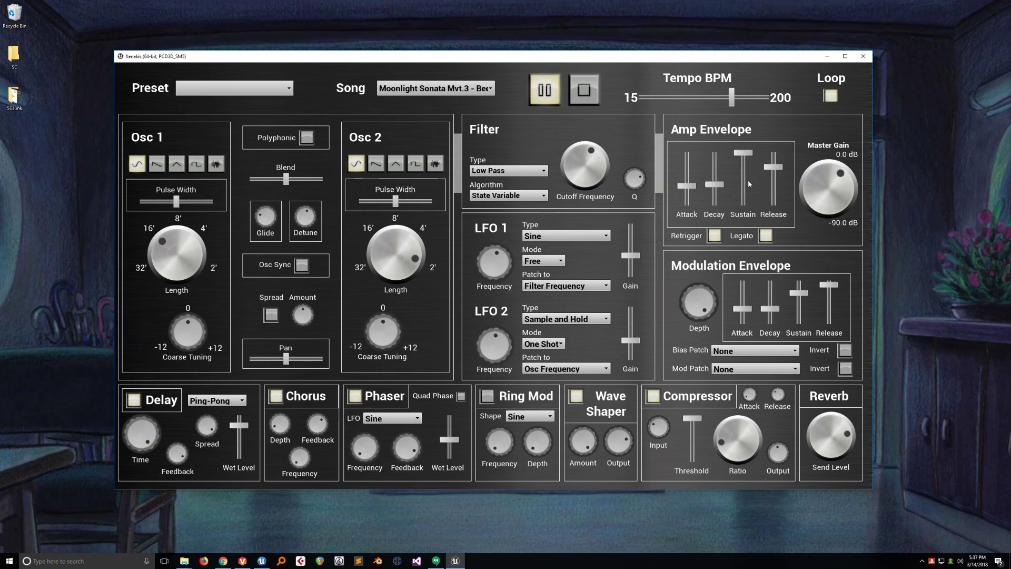
Lower the tempo to near minimum and raise the amp envelope's attack and release to maximum.
{"action": "left_click_drag", "start_coordinate": [734, 102], "coordinate": [653, 108]}
{"action": "left_click_drag", "start_coordinate": [686, 186], "coordinate": [692, 148]}
{"action": "left_click_drag", "start_coordinate": [773, 166], "coordinate": [773, 152]}
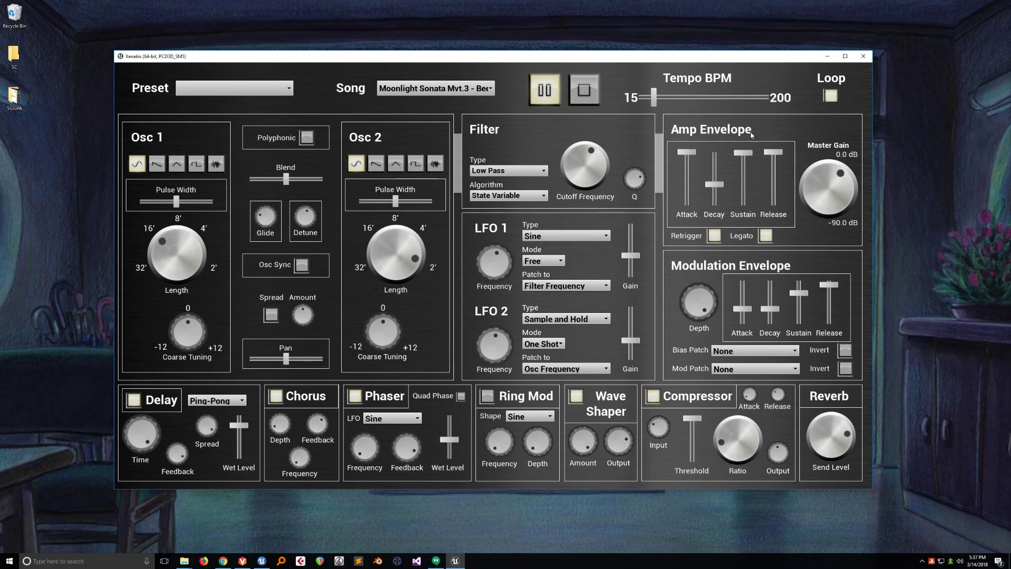
{"action": "left_click_drag", "start_coordinate": [655, 104], "coordinate": [642, 109]}
Turn the master gain fully down to -90.0 dB and lower the Phaser's feedback.
{"action": "left_click_drag", "start_coordinate": [814, 208], "coordinate": [821, 300]}
{"action": "left_click_drag", "start_coordinate": [403, 447], "coordinate": [410, 483]}
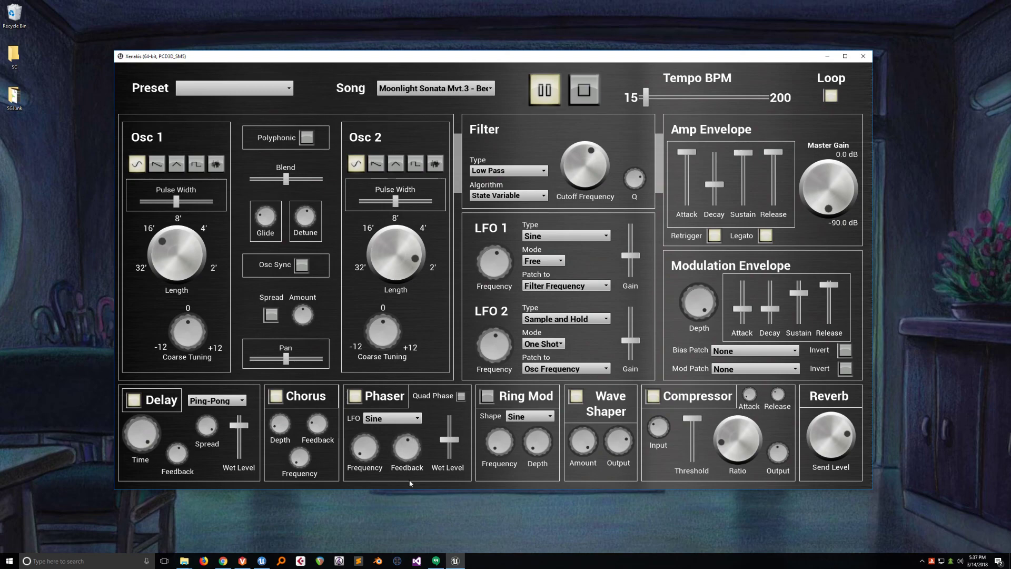